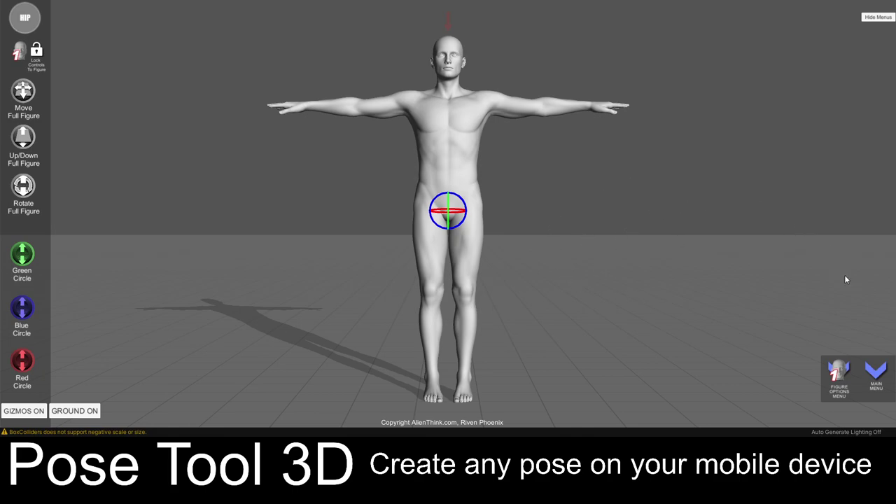
Add figures two, three and four to the scene alongside figure one.
{"action": "left_click", "coordinate": [876, 376]}
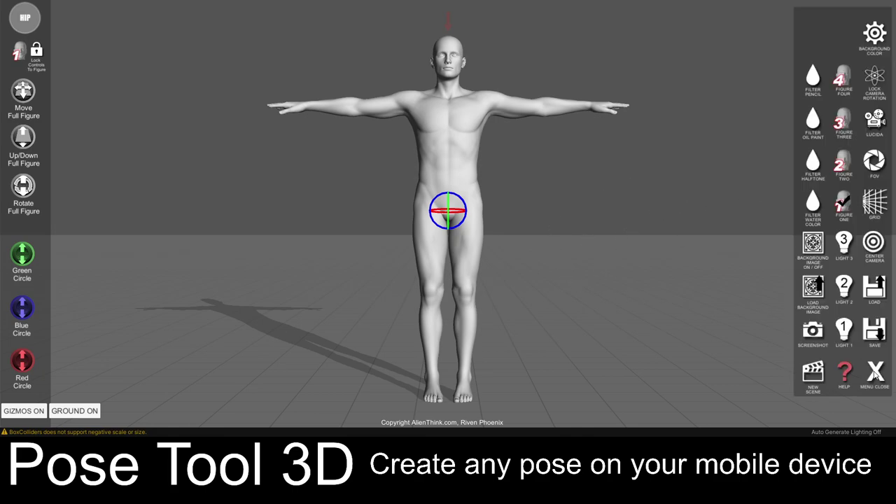
{"action": "left_click", "coordinate": [841, 163]}
{"action": "left_click", "coordinate": [843, 122]}
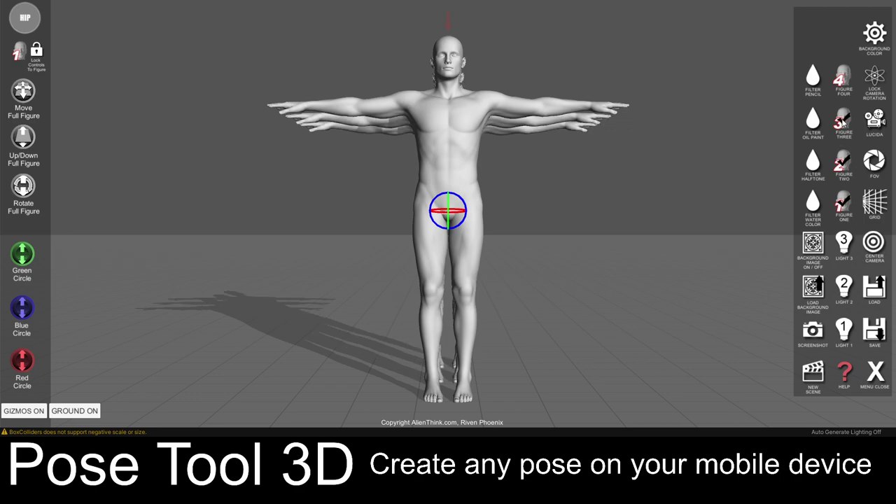
{"action": "left_click", "coordinate": [843, 77]}
{"action": "left_click_drag", "start_coordinate": [556, 174], "coordinate": [433, 208]}
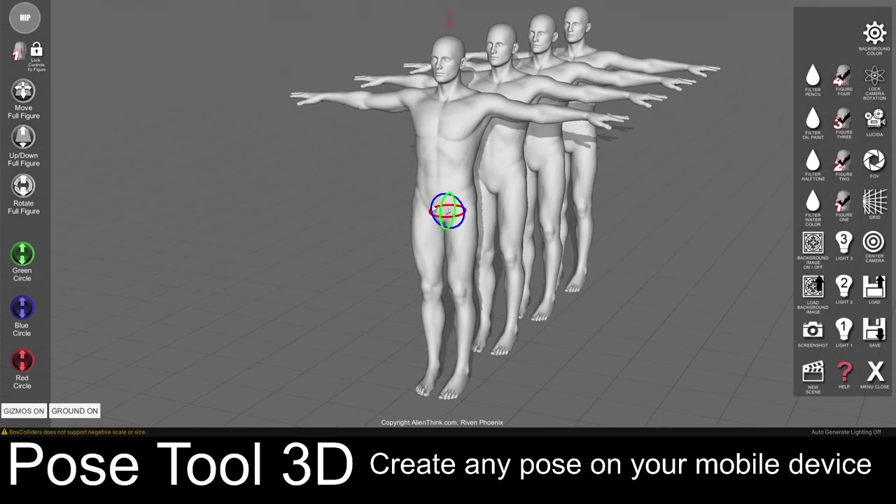
Select figure two's abdomen and view its figure options, including draw modes, body types, skin color and the male/female switch.
{"action": "left_click", "coordinate": [498, 154]}
{"action": "left_click", "coordinate": [876, 376]}
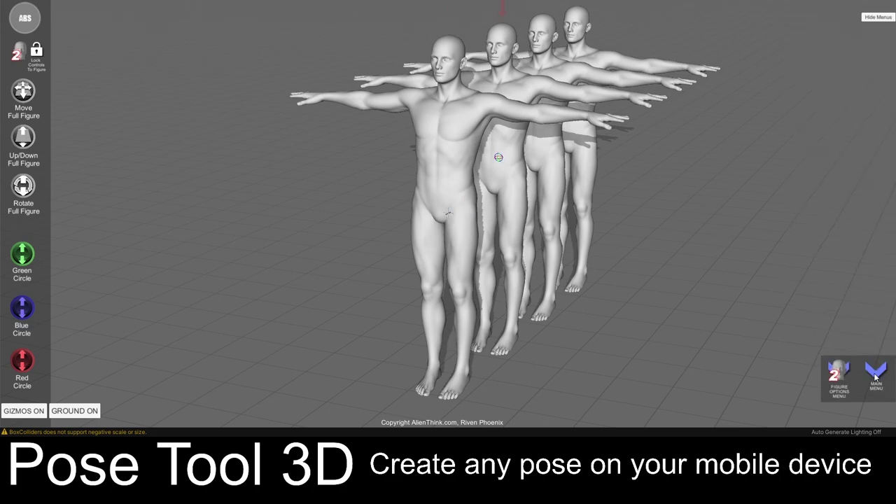
{"action": "left_click", "coordinate": [844, 376]}
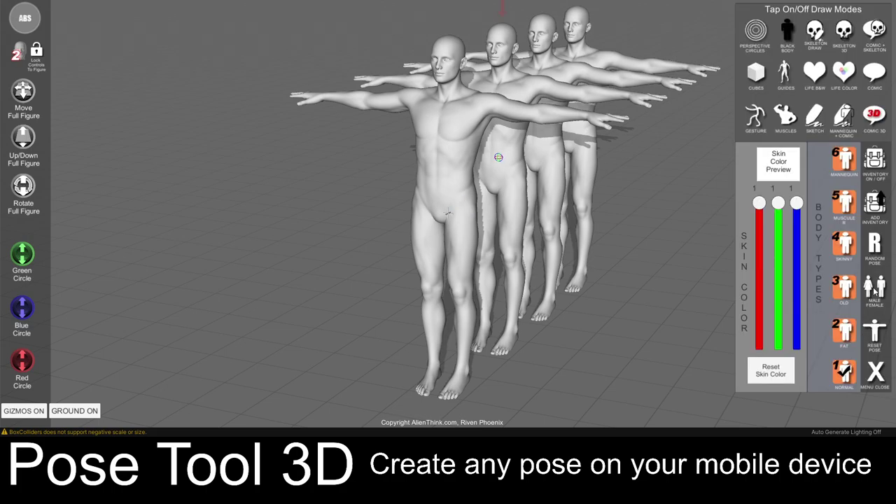
{"action": "left_click", "coordinate": [875, 291]}
{"action": "left_click", "coordinate": [876, 374]}
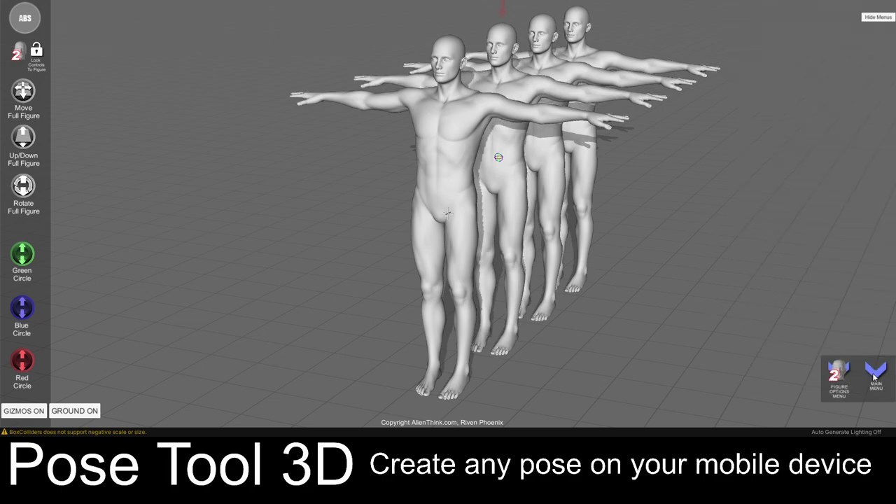
Remove figures four, three and two so that figure one stands alone.
{"action": "left_click", "coordinate": [877, 375]}
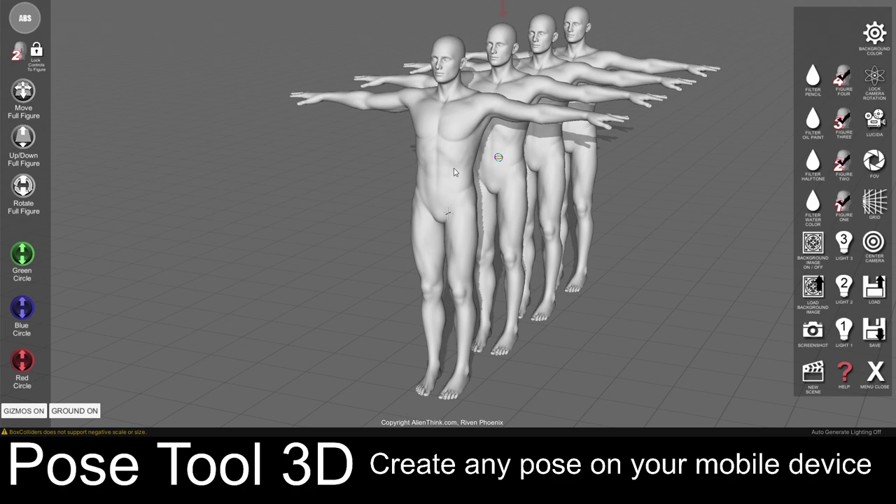
{"action": "left_click", "coordinate": [852, 87]}
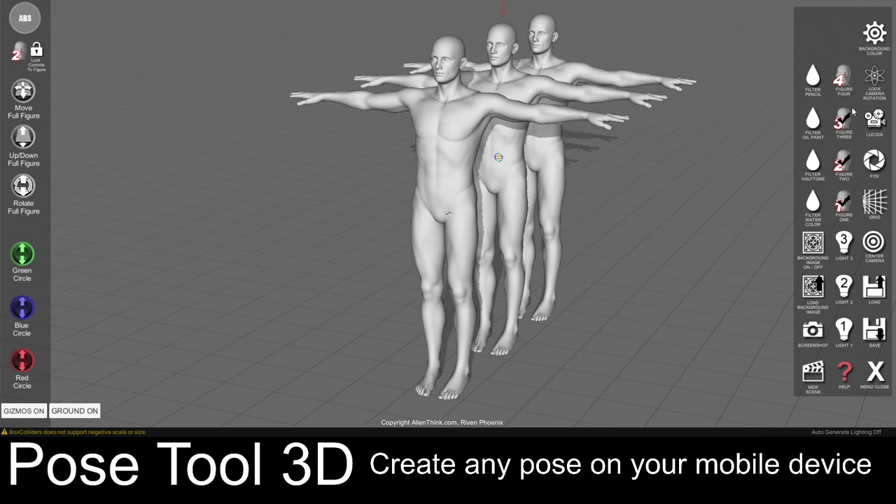
{"action": "left_click", "coordinate": [851, 119]}
{"action": "left_click", "coordinate": [844, 162]}
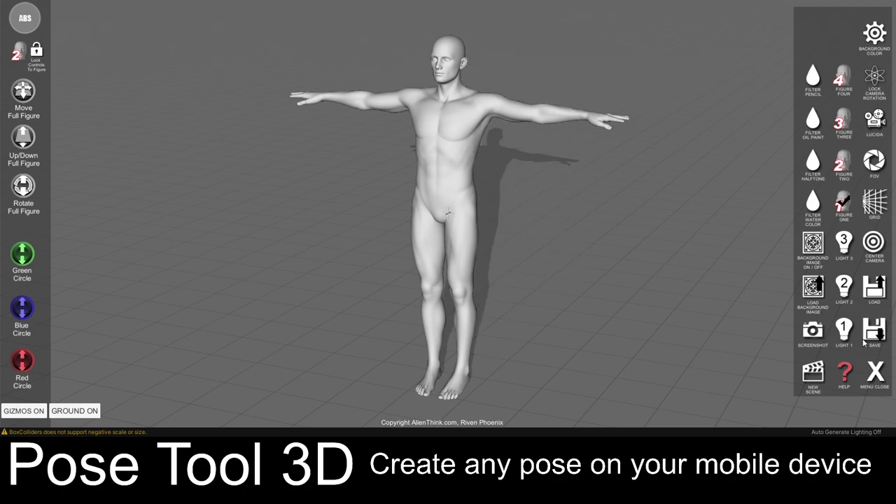
{"action": "left_click", "coordinate": [876, 374]}
Rotate the remaining figure's left upper leg and bend its left lower leg using their green rotation circles.
{"action": "middle_click_drag", "start_coordinate": [514, 209], "coordinate": [498, 196]}
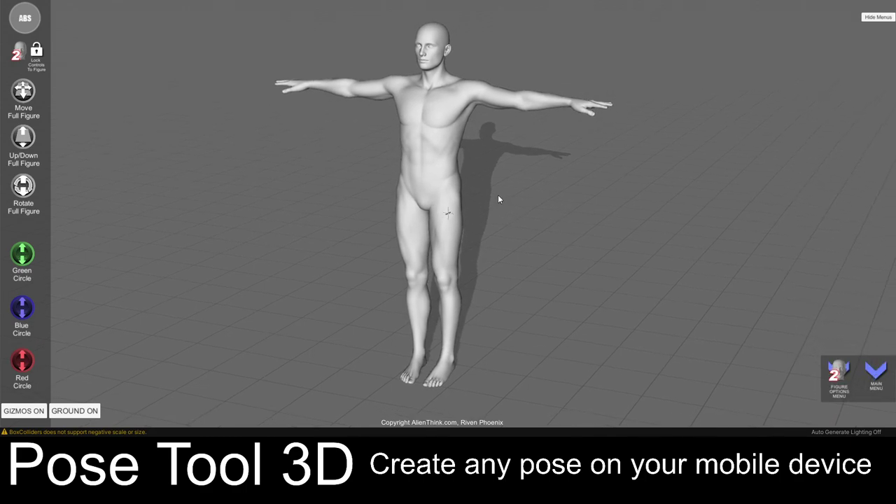
{"action": "left_click_drag", "start_coordinate": [478, 197], "coordinate": [508, 192]}
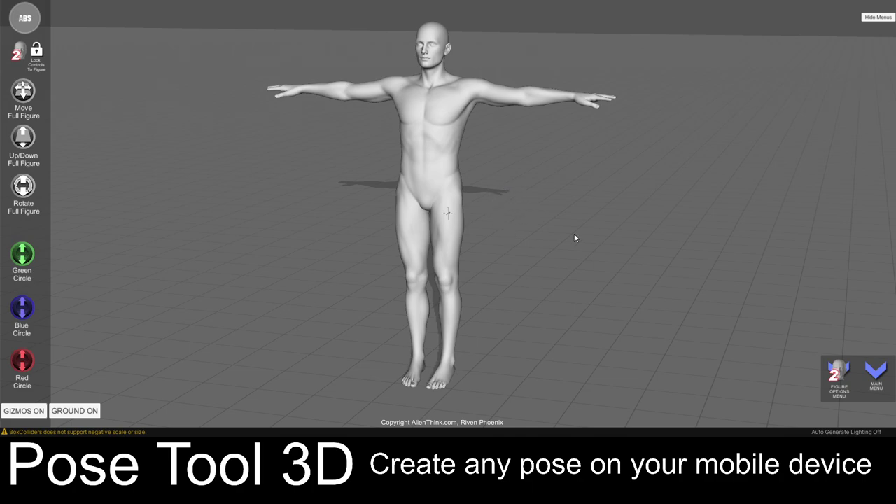
{"action": "left_click", "coordinate": [446, 237]}
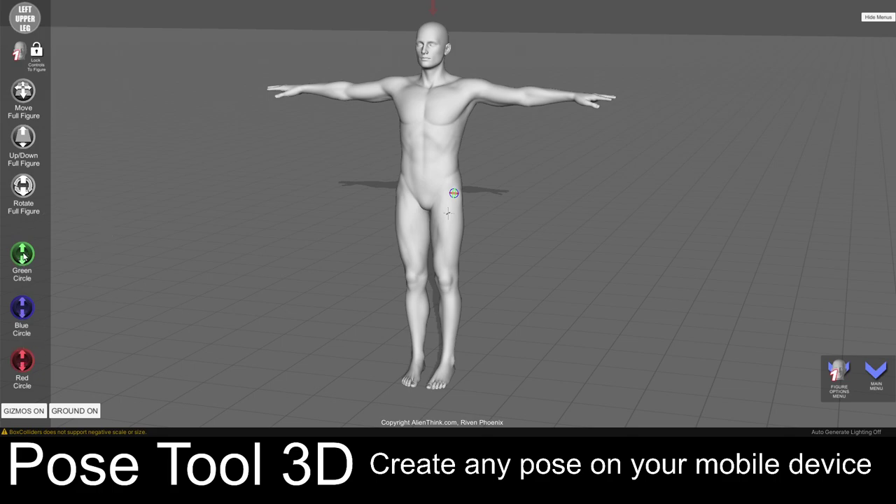
{"action": "left_click_drag", "start_coordinate": [22, 256], "coordinate": [25, 301]}
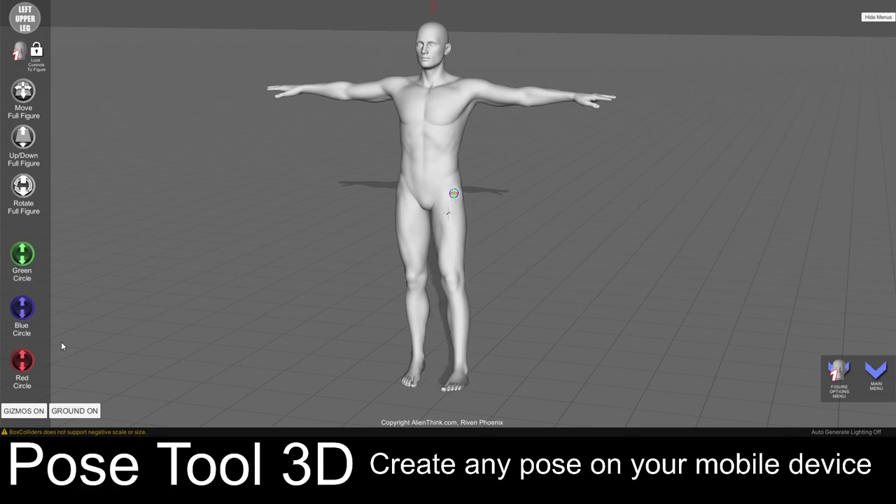
{"action": "left_click", "coordinate": [463, 304]}
{"action": "left_click_drag", "start_coordinate": [23, 255], "coordinate": [32, 307]}
Select the left foot and its toes, and adjust the toes slightly around the green circle.
{"action": "middle_click_drag", "start_coordinate": [415, 296], "coordinate": [360, 200]}
{"action": "scroll", "coordinate": [391, 261], "scroll_direction": "down", "scroll_amount": 3}
{"action": "scroll", "coordinate": [393, 282], "scroll_direction": "up", "scroll_amount": 6}
{"action": "scroll", "coordinate": [344, 290], "scroll_direction": "up", "scroll_amount": 4}
{"action": "middle_click_drag", "start_coordinate": [483, 252], "coordinate": [590, 211]}
{"action": "left_click_drag", "start_coordinate": [590, 216], "coordinate": [395, 216]}
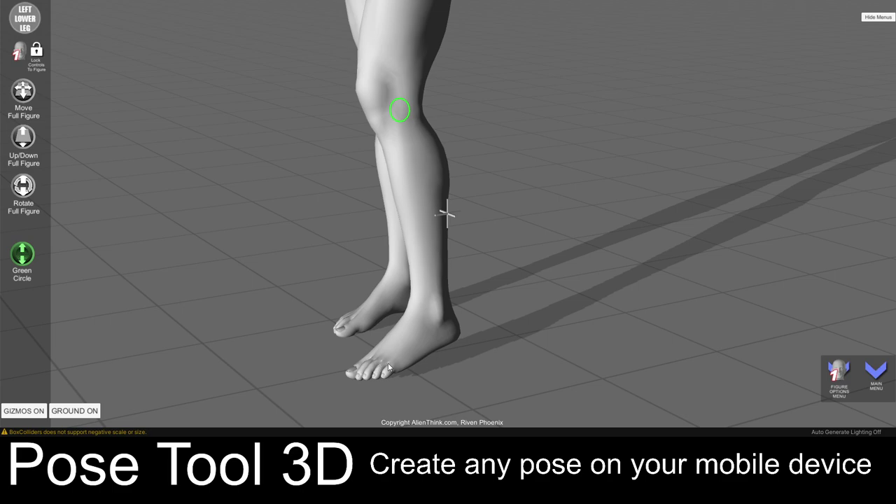
{"action": "left_click", "coordinate": [420, 341]}
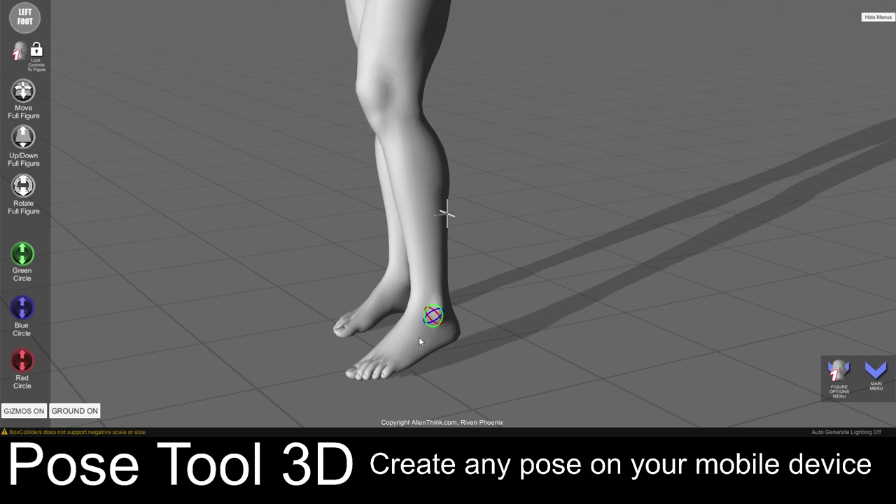
{"action": "left_click", "coordinate": [373, 371]}
{"action": "mouse_move", "coordinate": [28, 257]}
{"action": "left_mouse_down"}
{"action": "mouse_move", "coordinate": [22, 239]}
{"action": "mouse_move", "coordinate": [25, 261]}
{"action": "left_mouse_up"}
Bend the left lower leg further back at the knee and swing the left upper leg inward around its blue circle.
{"action": "left_click", "coordinate": [395, 178]}
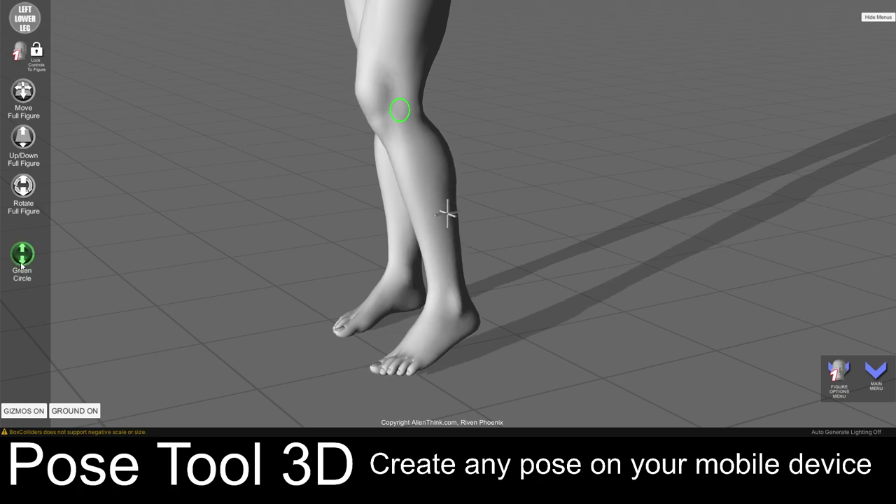
{"action": "middle_click_drag", "start_coordinate": [281, 178], "coordinate": [273, 245]}
{"action": "scroll", "coordinate": [273, 245], "scroll_direction": "down", "scroll_amount": 5}
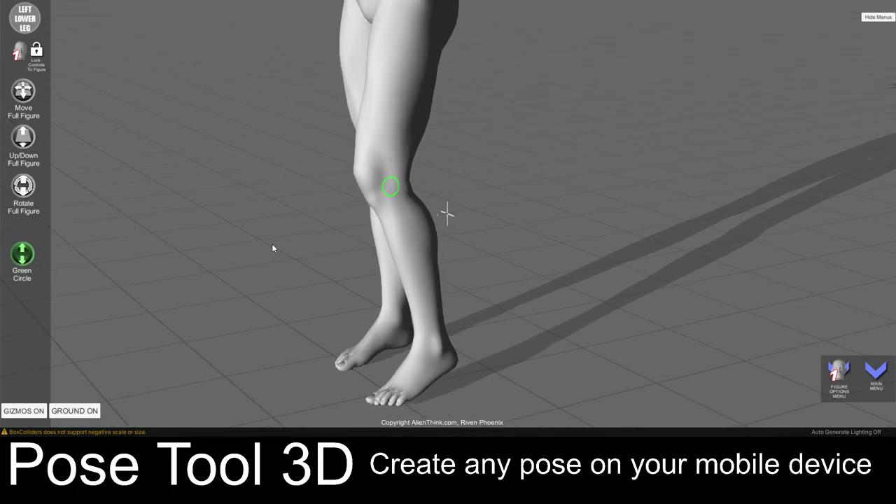
{"action": "left_click_drag", "start_coordinate": [297, 243], "coordinate": [562, 257]}
{"action": "middle_click_drag", "start_coordinate": [524, 201], "coordinate": [521, 236]}
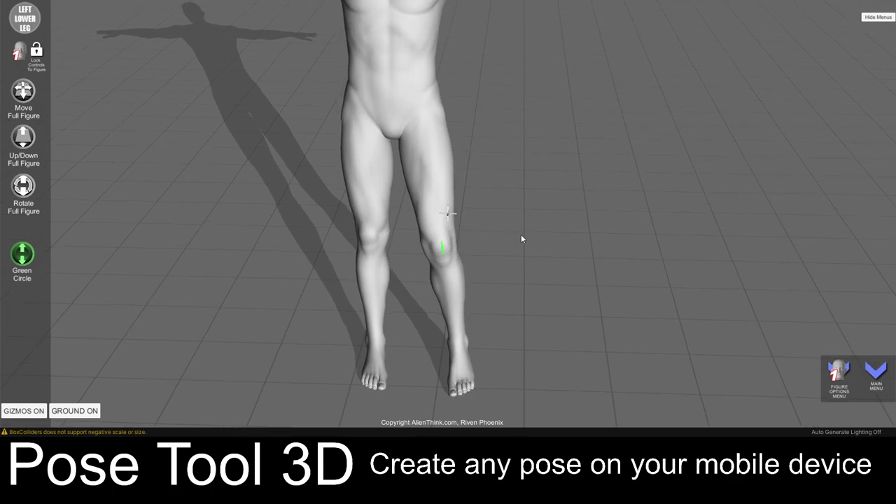
{"action": "left_click", "coordinate": [430, 173]}
{"action": "left_click_drag", "start_coordinate": [21, 310], "coordinate": [22, 317]}
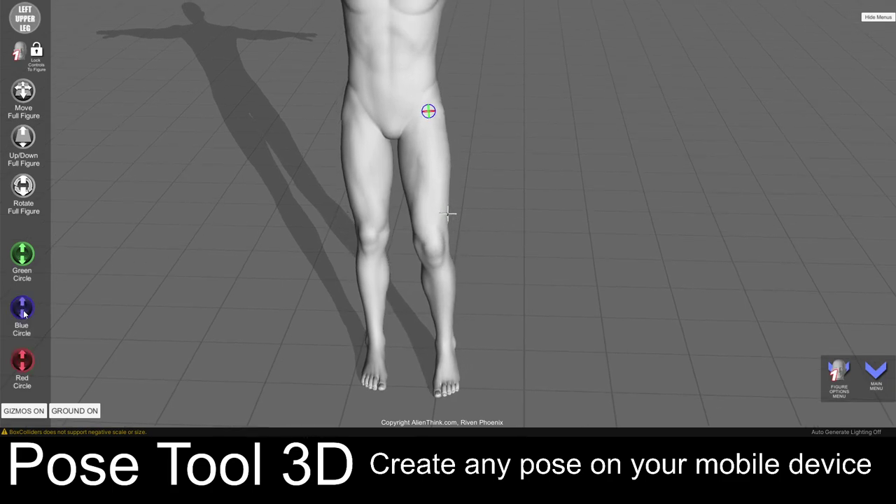
Bend and twist the abdomen around its green, blue and red circles to turn the upper body.
{"action": "right_click_drag", "start_coordinate": [495, 197], "coordinate": [444, 180]}
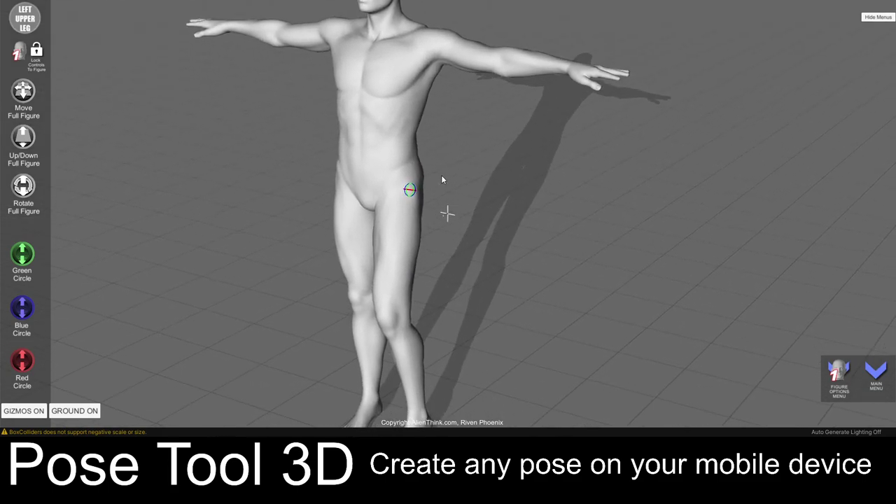
{"action": "left_click", "coordinate": [363, 151]}
{"action": "right_click_drag", "start_coordinate": [364, 151], "coordinate": [314, 219]}
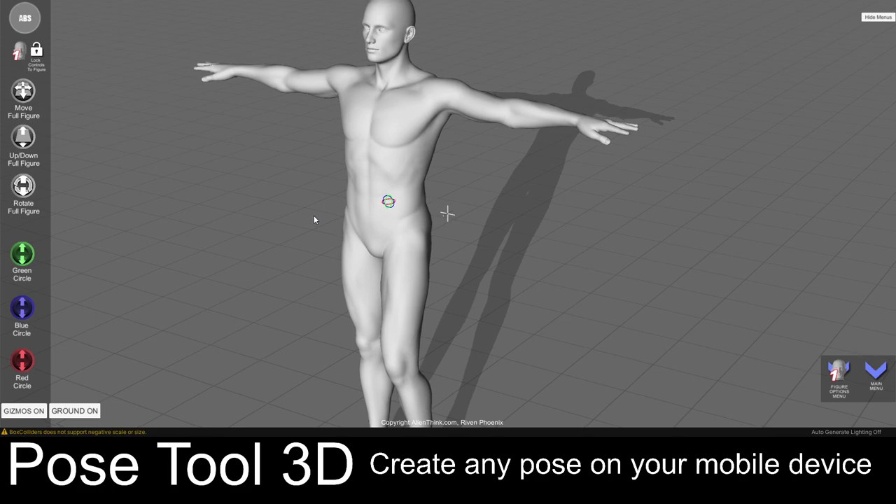
{"action": "left_click", "coordinate": [22, 253]}
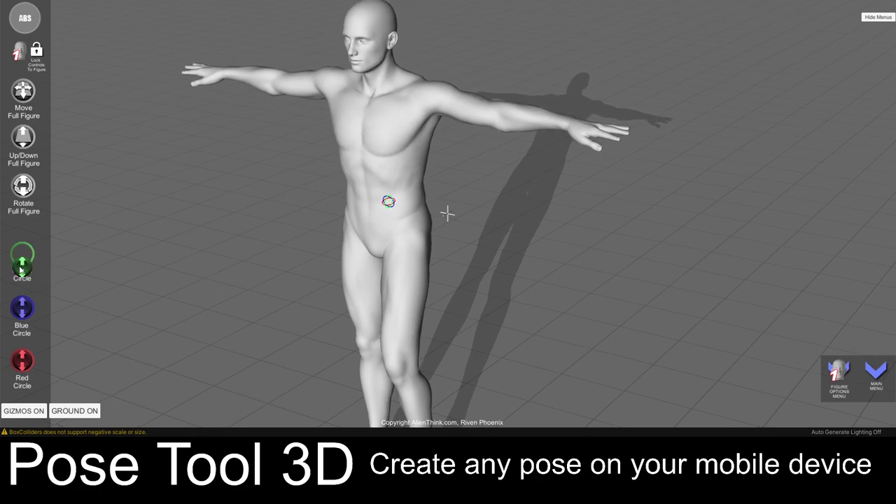
{"action": "left_click", "coordinate": [23, 308]}
{"action": "left_click", "coordinate": [24, 359]}
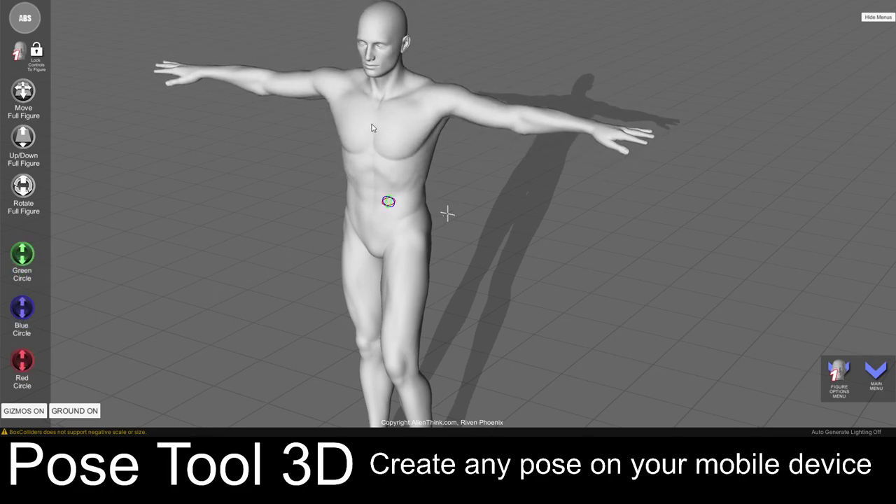
{"action": "left_click_drag", "start_coordinate": [26, 253], "coordinate": [41, 265]}
Tilt and turn the head around its green, blue and red circles so it faces slightly downward.
{"action": "right_click_drag", "start_coordinate": [273, 188], "coordinate": [285, 242]}
{"action": "scroll", "coordinate": [302, 206], "scroll_direction": "up", "scroll_amount": 5}
{"action": "middle_click_drag", "start_coordinate": [280, 222], "coordinate": [378, 252]}
{"action": "left_click", "coordinate": [367, 180]}
{"action": "left_click_drag", "start_coordinate": [27, 253], "coordinate": [25, 240]}
{"action": "left_click_drag", "start_coordinate": [30, 303], "coordinate": [23, 277]}
{"action": "left_click_drag", "start_coordinate": [21, 354], "coordinate": [27, 374]}
{"action": "mouse_move", "coordinate": [24, 252]}
{"action": "left_mouse_down"}
{"action": "mouse_move", "coordinate": [26, 244]}
{"action": "mouse_move", "coordinate": [26, 265]}
{"action": "left_mouse_up"}
{"action": "left_click_drag", "start_coordinate": [21, 310], "coordinate": [25, 320]}
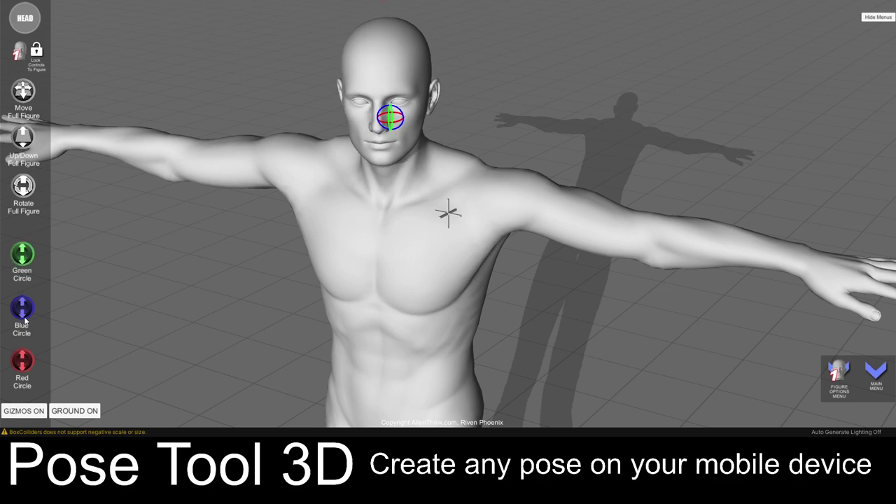
Lower the left upper arm toward the side of the body and bend the left lower arm at the elbow.
{"action": "middle_click_drag", "start_coordinate": [301, 237], "coordinate": [248, 166]}
{"action": "scroll", "coordinate": [379, 195], "scroll_direction": "down", "scroll_amount": 5}
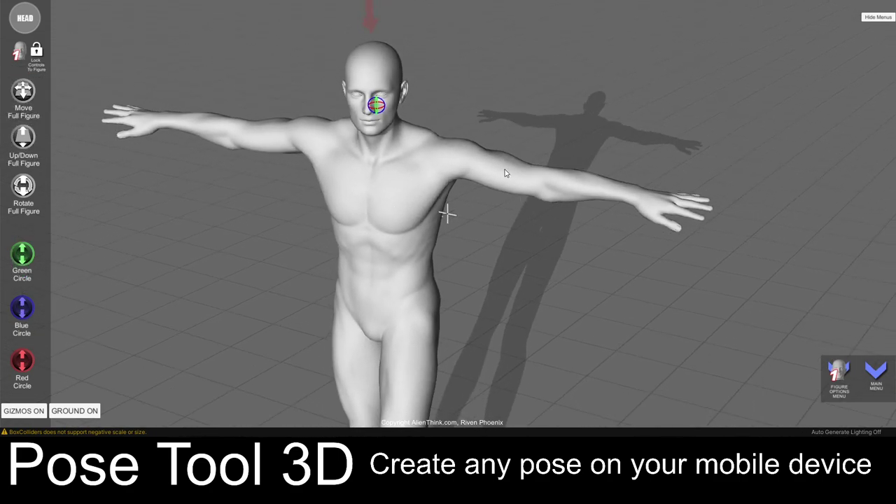
{"action": "left_click", "coordinate": [505, 172]}
{"action": "left_click_drag", "start_coordinate": [30, 256], "coordinate": [32, 349]}
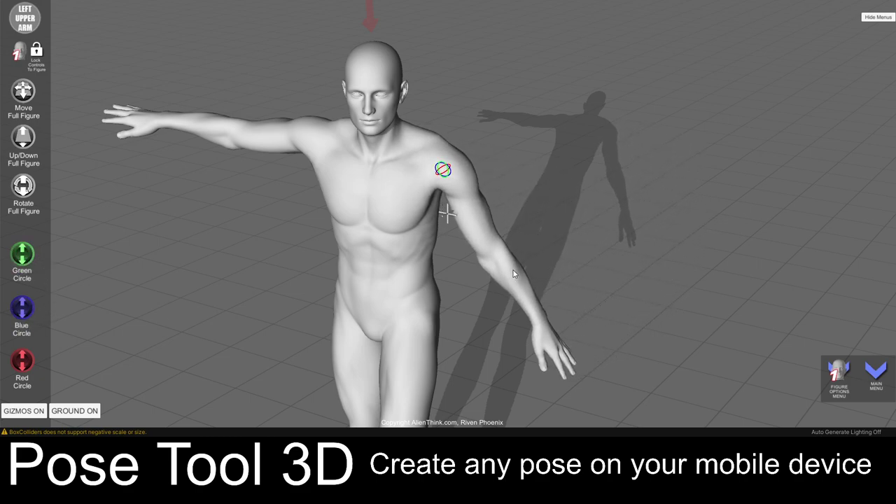
{"action": "left_click", "coordinate": [515, 273]}
{"action": "left_click_drag", "start_coordinate": [27, 256], "coordinate": [14, 337]}
Rotate the left hand slightly at the wrist around its green and red circles.
{"action": "middle_click_drag", "start_coordinate": [379, 248], "coordinate": [362, 188]}
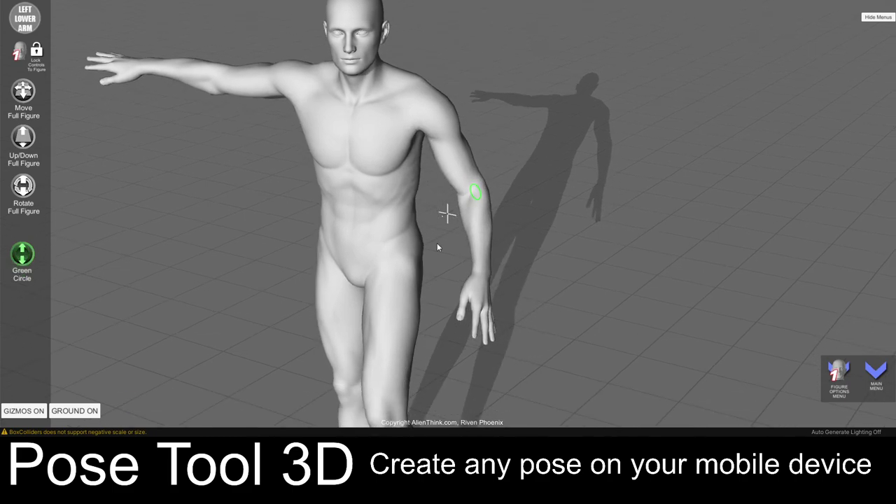
{"action": "left_click", "coordinate": [484, 282]}
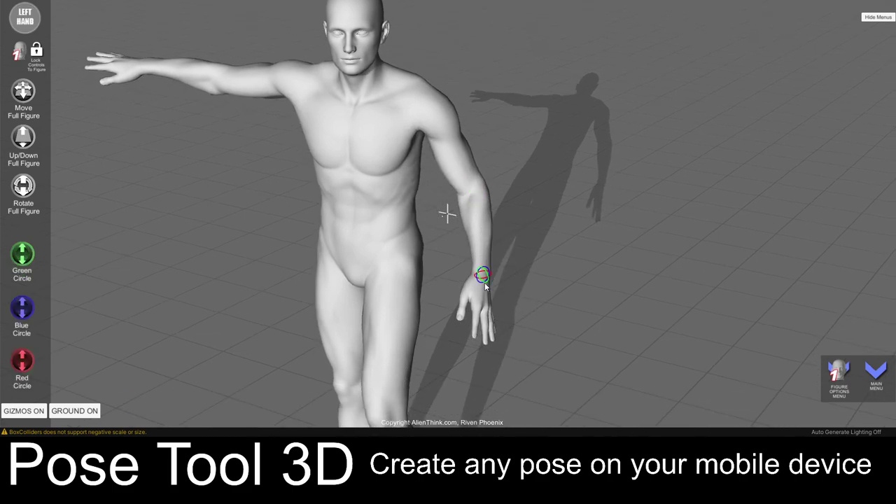
{"action": "mouse_move", "coordinate": [25, 256]}
{"action": "left_mouse_down"}
{"action": "mouse_move", "coordinate": [24, 271]}
{"action": "mouse_move", "coordinate": [25, 259]}
{"action": "left_mouse_up"}
{"action": "mouse_move", "coordinate": [22, 365]}
{"action": "left_mouse_down"}
{"action": "mouse_move", "coordinate": [24, 380]}
{"action": "mouse_move", "coordinate": [24, 361]}
{"action": "left_mouse_up"}
Curl the left hand's index finger and neighboring fingers around their red circles.
{"action": "middle_click_drag", "start_coordinate": [441, 287], "coordinate": [416, 225]}
{"action": "scroll", "coordinate": [415, 225], "scroll_direction": "up", "scroll_amount": 8}
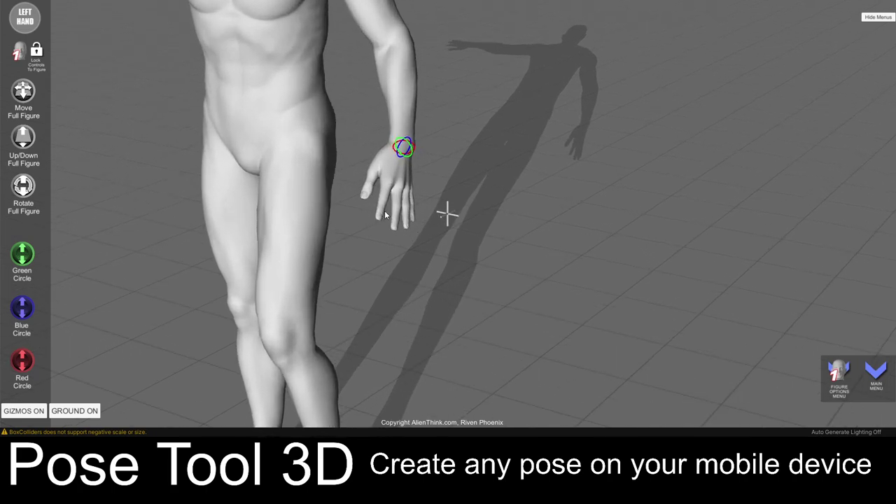
{"action": "left_click", "coordinate": [278, 191]}
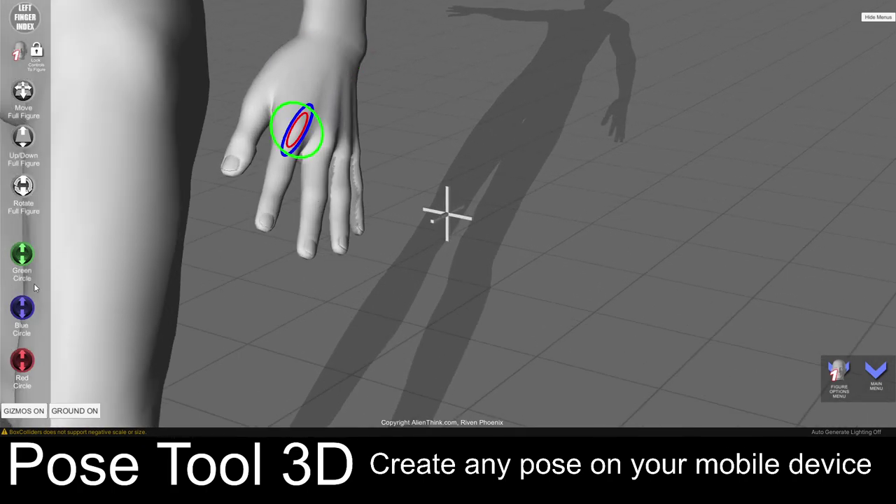
{"action": "left_click_drag", "start_coordinate": [23, 361], "coordinate": [26, 393]}
{"action": "left_click", "coordinate": [323, 208]}
{"action": "left_click", "coordinate": [345, 225]}
{"action": "left_click_drag", "start_coordinate": [26, 358], "coordinate": [22, 397]}
Pose the right arm by lowering and twisting the upper arm and bending the lower arm at the elbow.
{"action": "middle_click_drag", "start_coordinate": [230, 146], "coordinate": [360, 253]}
{"action": "scroll", "coordinate": [360, 253], "scroll_direction": "down", "scroll_amount": 3}
{"action": "scroll", "coordinate": [360, 253], "scroll_direction": "down", "scroll_amount": 2}
{"action": "middle_click_drag", "start_coordinate": [339, 132], "coordinate": [378, 222]}
{"action": "scroll", "coordinate": [378, 223], "scroll_direction": "down", "scroll_amount": 1}
{"action": "left_click_drag", "start_coordinate": [322, 187], "coordinate": [277, 110]}
{"action": "left_click", "coordinate": [277, 110]}
{"action": "left_click_drag", "start_coordinate": [21, 308], "coordinate": [30, 337]}
{"action": "left_click", "coordinate": [289, 211]}
{"action": "left_click_drag", "start_coordinate": [22, 254], "coordinate": [32, 316]}
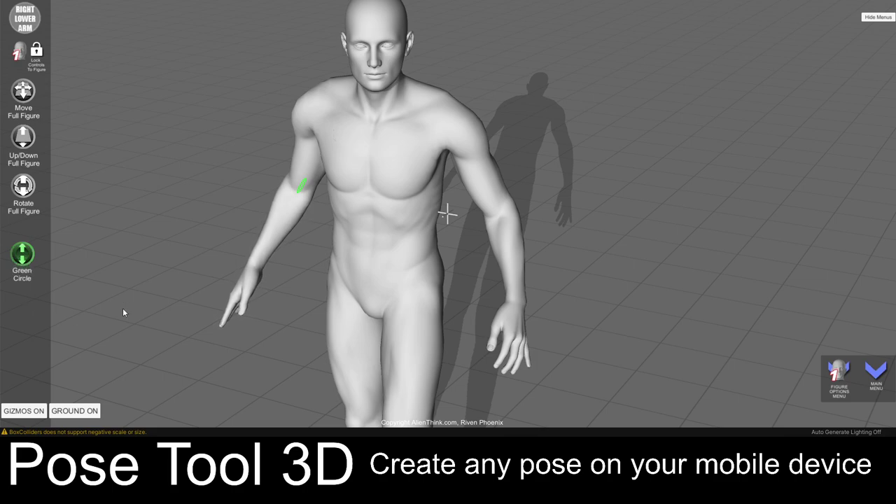
{"action": "left_click", "coordinate": [309, 162]}
{"action": "left_click_drag", "start_coordinate": [26, 365], "coordinate": [30, 379]}
Equip the figure with the Wide Brim Straw hat from the Head inventory items.
{"action": "middle_click_drag", "start_coordinate": [270, 251], "coordinate": [256, 230]}
{"action": "scroll", "coordinate": [339, 223], "scroll_direction": "down", "scroll_amount": 3}
{"action": "left_click_drag", "start_coordinate": [339, 221], "coordinate": [466, 209]}
{"action": "middle_click_drag", "start_coordinate": [602, 215], "coordinate": [608, 220]}
{"action": "mouse_move", "coordinate": [608, 224]}
{"action": "left_mouse_down"}
{"action": "mouse_move", "coordinate": [630, 250]}
{"action": "mouse_move", "coordinate": [555, 215]}
{"action": "mouse_move", "coordinate": [600, 237]}
{"action": "left_mouse_up"}
{"action": "left_click", "coordinate": [840, 374]}
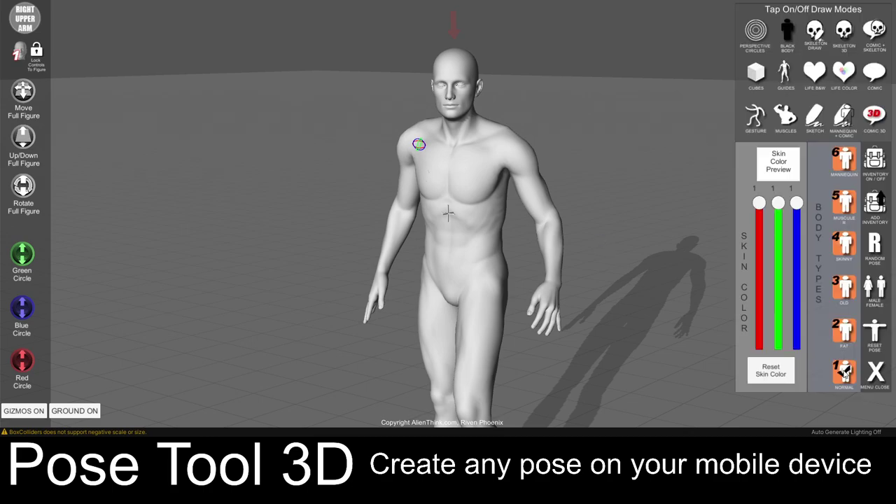
{"action": "left_click", "coordinate": [875, 202]}
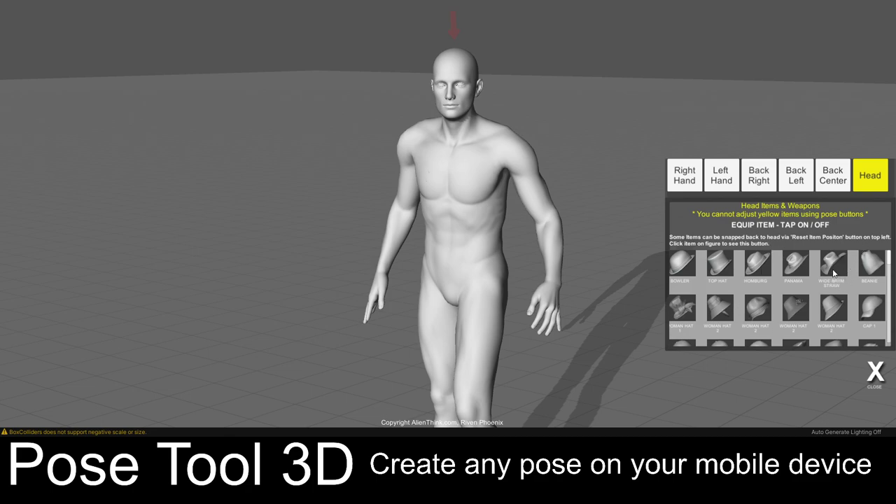
{"action": "left_click", "coordinate": [834, 268]}
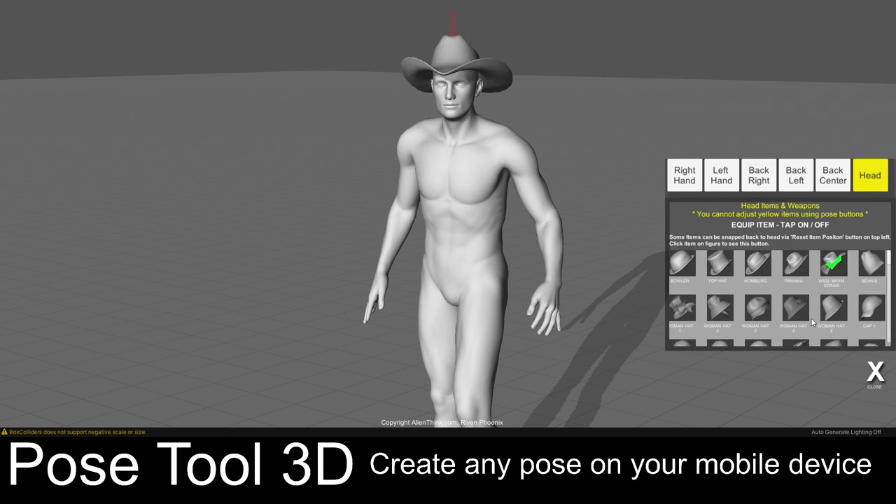
Replace the figure's hat with Gas Mask 6 from the Head inventory items.
{"action": "scroll", "coordinate": [816, 322], "scroll_direction": "down", "scroll_amount": 10}
{"action": "scroll", "coordinate": [827, 324], "scroll_direction": "down", "scroll_amount": 5}
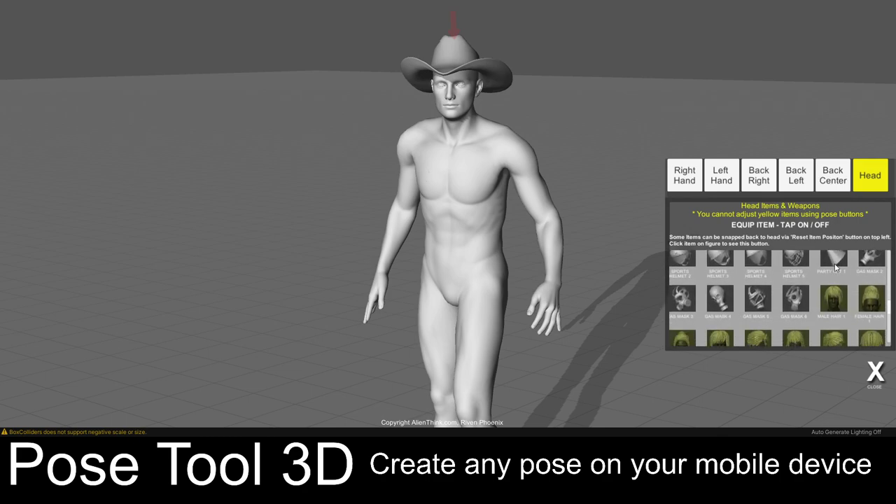
{"action": "left_click", "coordinate": [794, 304]}
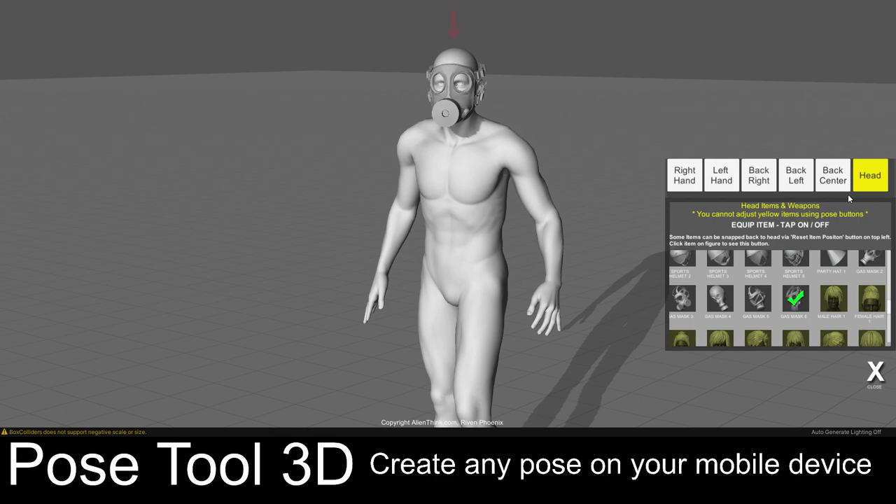
{"action": "left_click_drag", "start_coordinate": [570, 185], "coordinate": [542, 170]}
{"action": "scroll", "coordinate": [538, 220], "scroll_direction": "up", "scroll_amount": 4}
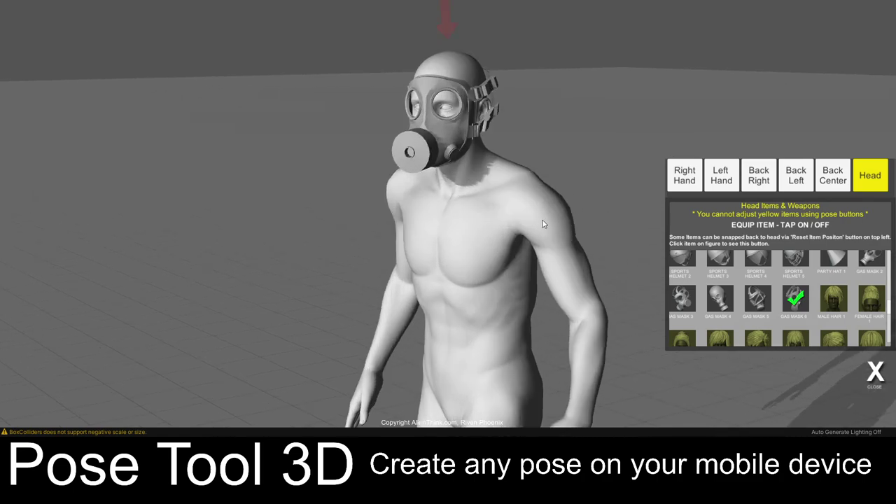
{"action": "middle_click_drag", "start_coordinate": [540, 224], "coordinate": [519, 219]}
Try several backpacks from the Back Center items and equip the fourth one in the second row on the figure.
{"action": "left_click", "coordinate": [834, 178]}
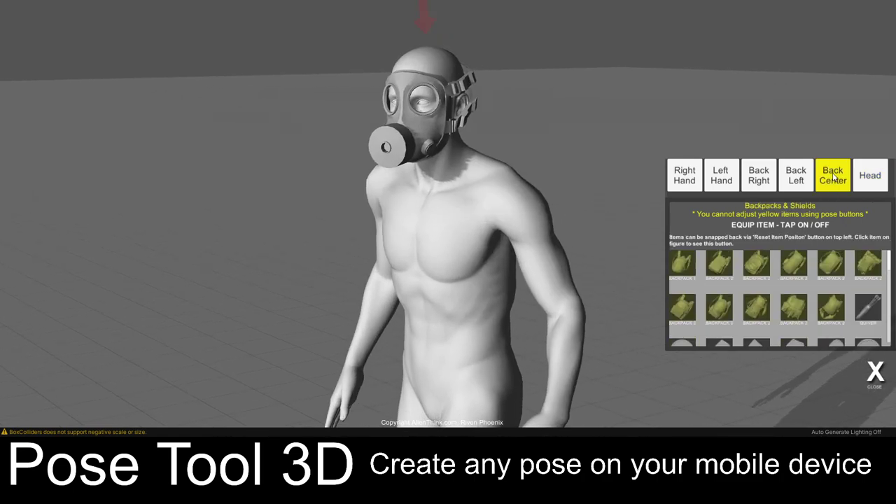
{"action": "left_click", "coordinate": [757, 265]}
{"action": "left_click", "coordinate": [796, 264]}
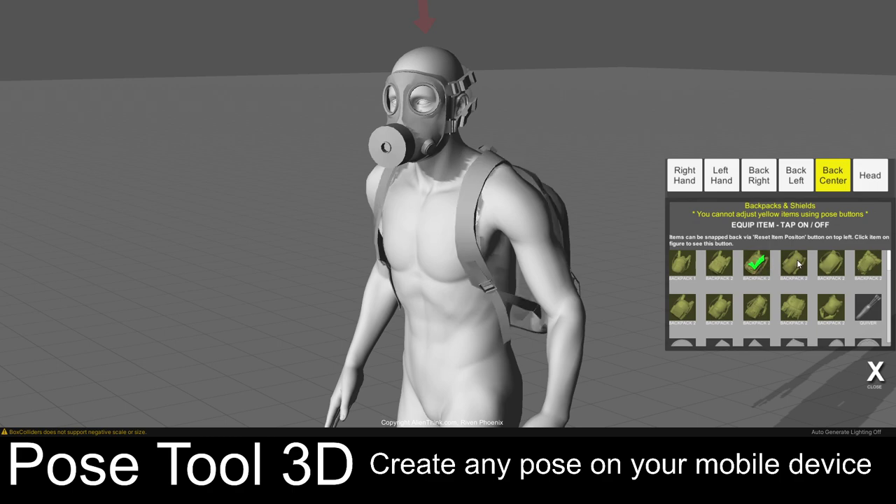
{"action": "left_click", "coordinate": [754, 310]}
{"action": "left_click_drag", "start_coordinate": [609, 165], "coordinate": [662, 189]}
{"action": "left_click", "coordinate": [797, 306]}
Equip the Long Musket on the left side of the figure's back.
{"action": "left_click", "coordinate": [798, 175]}
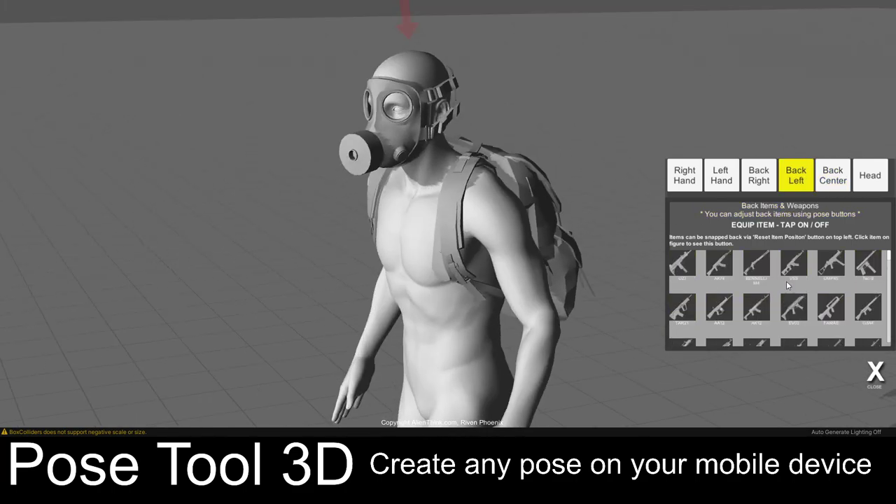
{"action": "left_click_drag", "start_coordinate": [828, 328], "coordinate": [845, 197]}
{"action": "left_click_drag", "start_coordinate": [809, 269], "coordinate": [814, 337]}
{"action": "scroll", "coordinate": [814, 341], "scroll_direction": "up", "scroll_amount": 8}
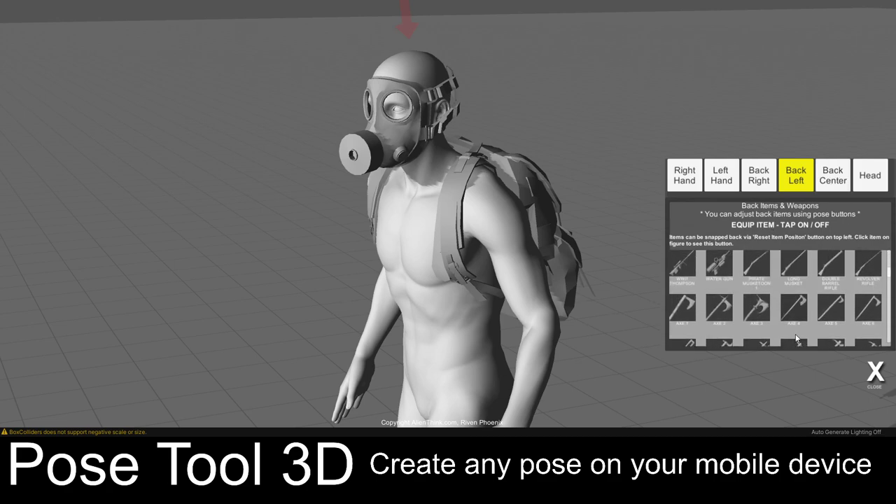
{"action": "left_click", "coordinate": [790, 304]}
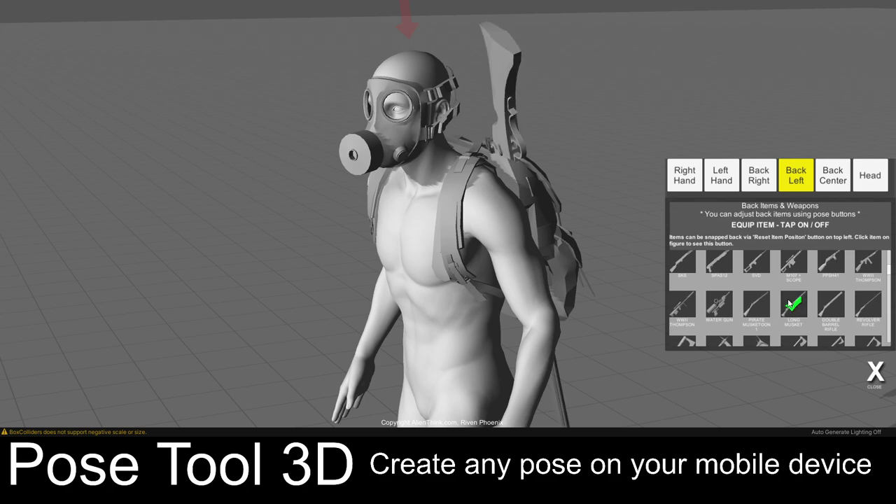
Equip an axe on the right side of the figure's back.
{"action": "left_click", "coordinate": [753, 178]}
{"action": "scroll", "coordinate": [766, 320], "scroll_direction": "down", "scroll_amount": 6}
{"action": "scroll", "coordinate": [766, 320], "scroll_direction": "down", "scroll_amount": 2}
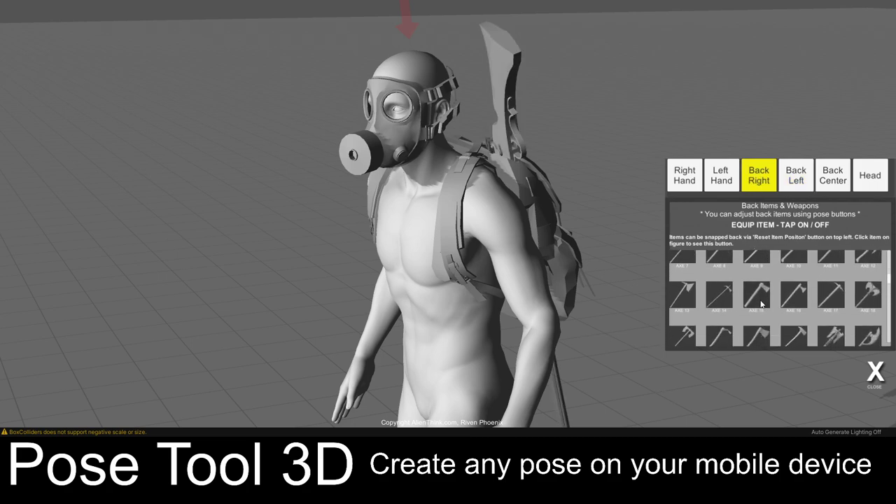
{"action": "left_click", "coordinate": [756, 272]}
{"action": "left_click_drag", "start_coordinate": [400, 287], "coordinate": [557, 161]}
Try several guns in the figure's left hand, including the Bennelli M4 and VSS, and equip the AK12 rifle.
{"action": "left_click", "coordinate": [726, 176]}
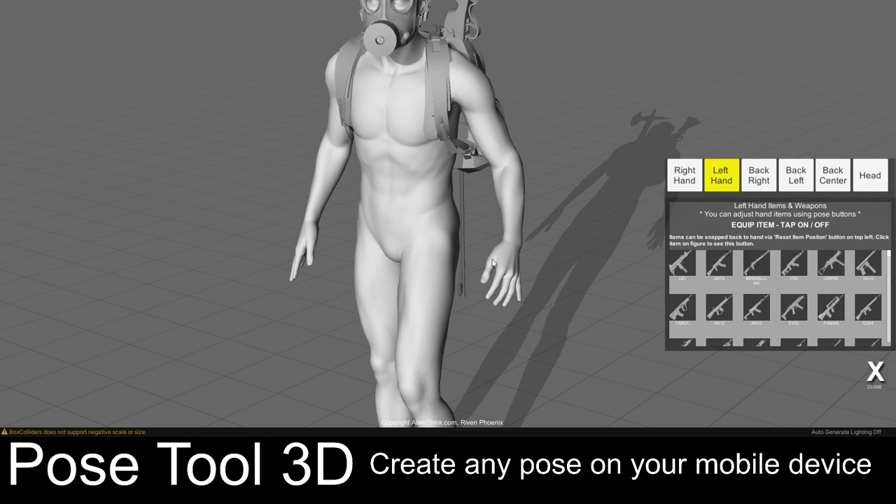
{"action": "left_click", "coordinate": [759, 268]}
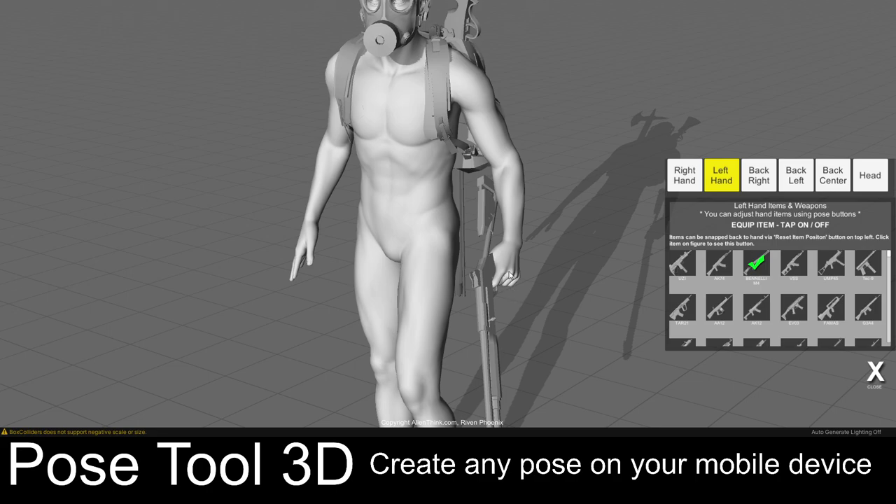
{"action": "left_click", "coordinate": [795, 265]}
{"action": "left_click", "coordinate": [794, 308]}
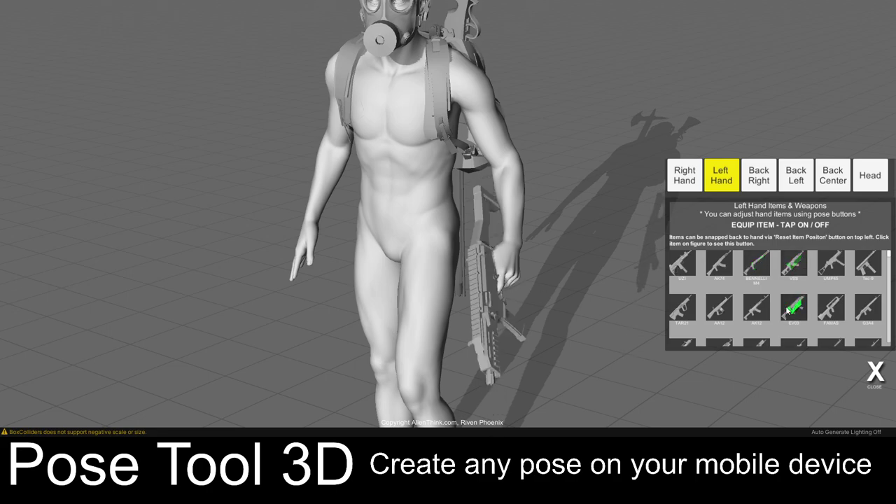
{"action": "left_click", "coordinate": [756, 308]}
{"action": "left_click_drag", "start_coordinate": [566, 300], "coordinate": [448, 251]}
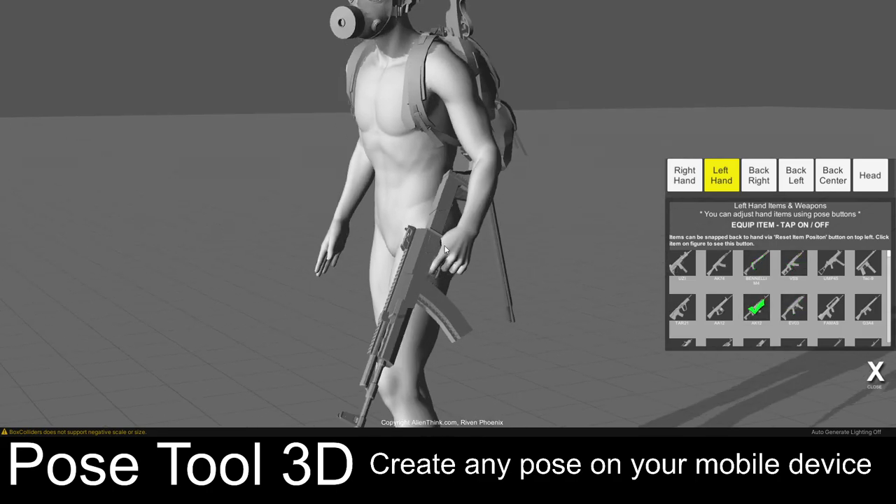
{"action": "middle_click_drag", "start_coordinate": [458, 285], "coordinate": [469, 256]}
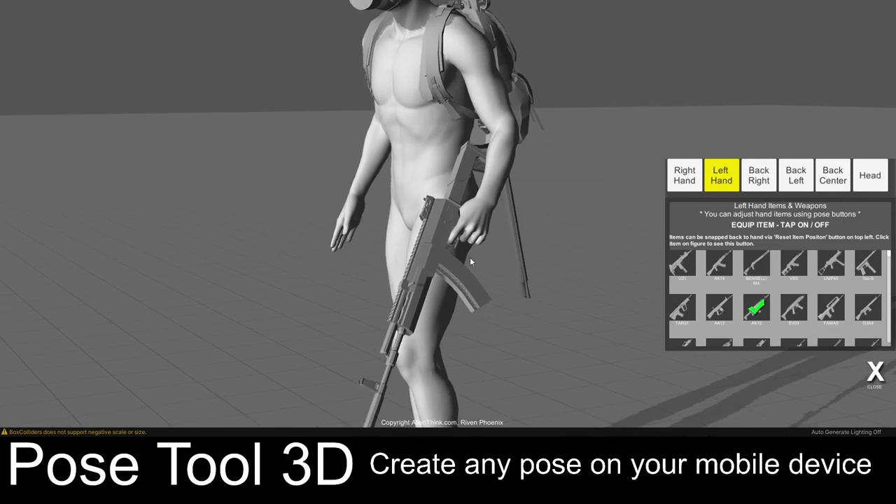
{"action": "scroll", "coordinate": [488, 271], "scroll_direction": "down", "scroll_amount": 2}
{"action": "scroll", "coordinate": [484, 271], "scroll_direction": "up", "scroll_amount": 4}
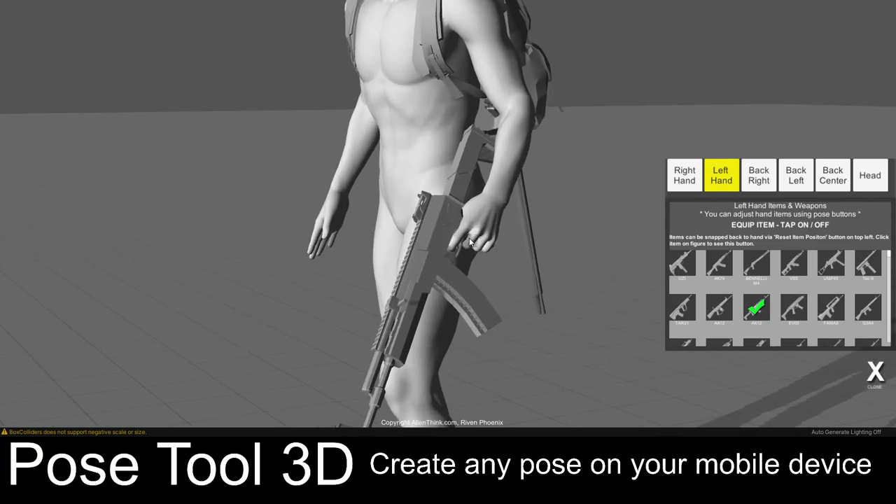
{"action": "left_click_drag", "start_coordinate": [376, 219], "coordinate": [522, 222]}
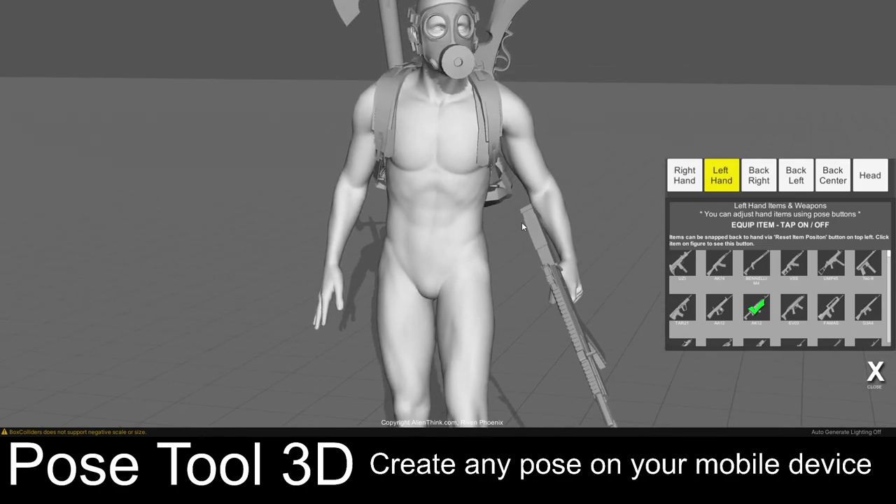
Equip the figure's right hand with the Gunblade.
{"action": "left_click", "coordinate": [690, 179]}
{"action": "scroll", "coordinate": [832, 326], "scroll_direction": "down", "scroll_amount": 5}
{"action": "scroll", "coordinate": [832, 326], "scroll_direction": "down", "scroll_amount": 5}
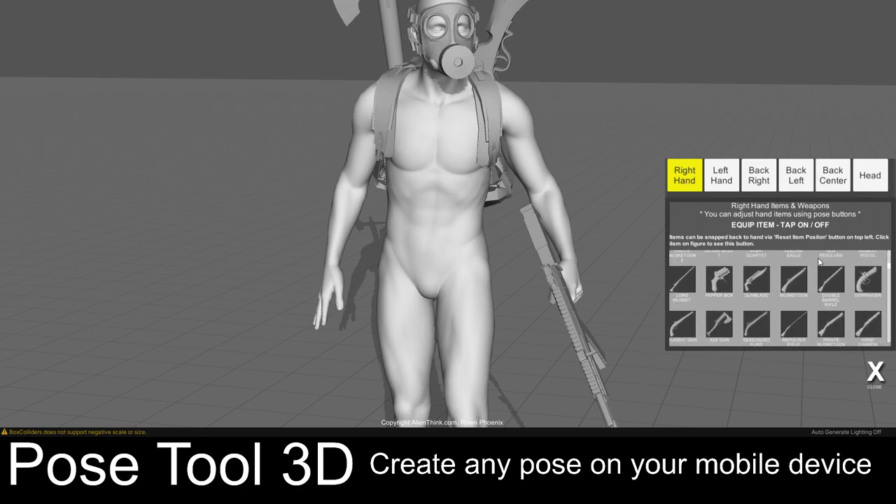
{"action": "left_click", "coordinate": [756, 280]}
{"action": "scroll", "coordinate": [756, 292], "scroll_direction": "down", "scroll_amount": 1}
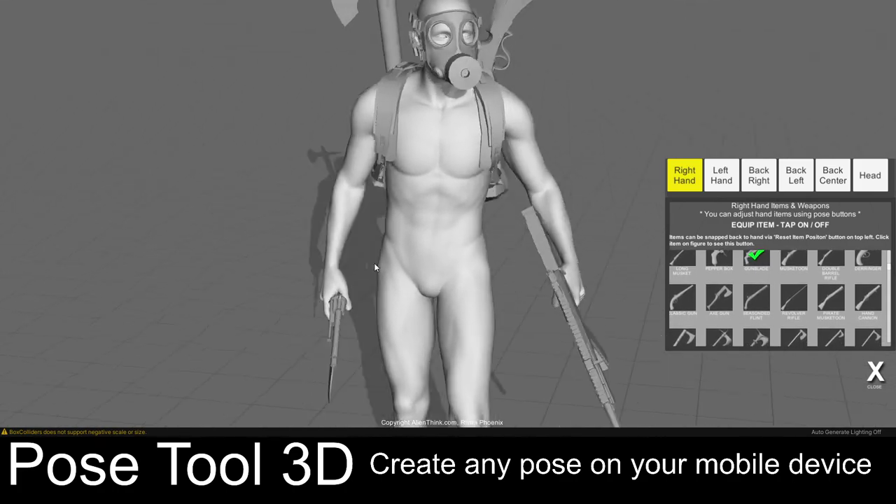
{"action": "left_click_drag", "start_coordinate": [402, 269], "coordinate": [455, 264]}
Swap the right-hand weapon for the Hungarian 2 bow.
{"action": "scroll", "coordinate": [756, 324], "scroll_direction": "down", "scroll_amount": 8}
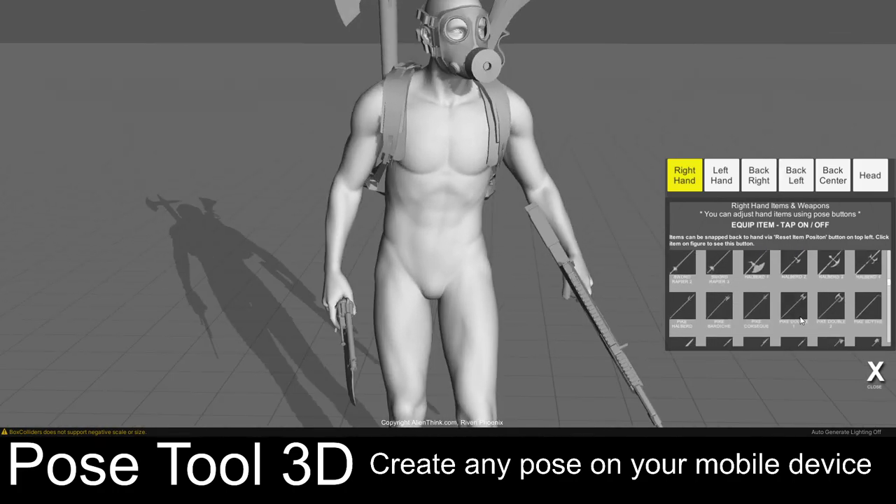
{"action": "scroll", "coordinate": [804, 329], "scroll_direction": "down", "scroll_amount": 4}
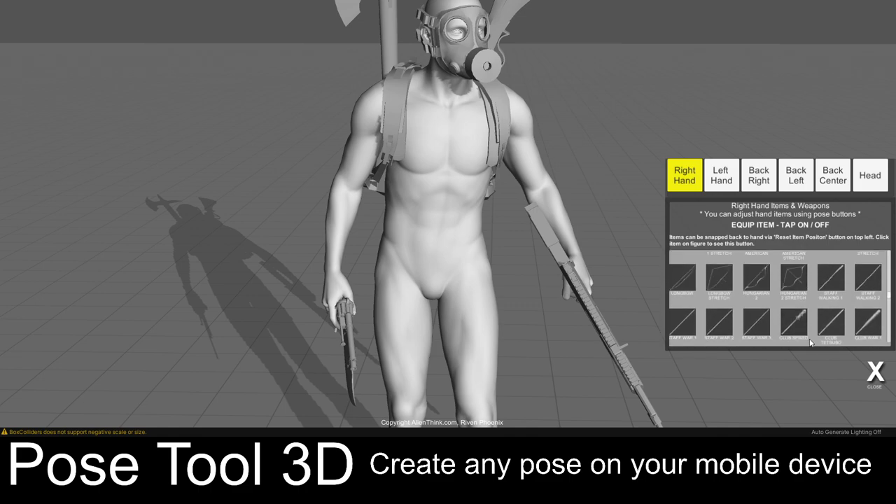
{"action": "left_click", "coordinate": [763, 302]}
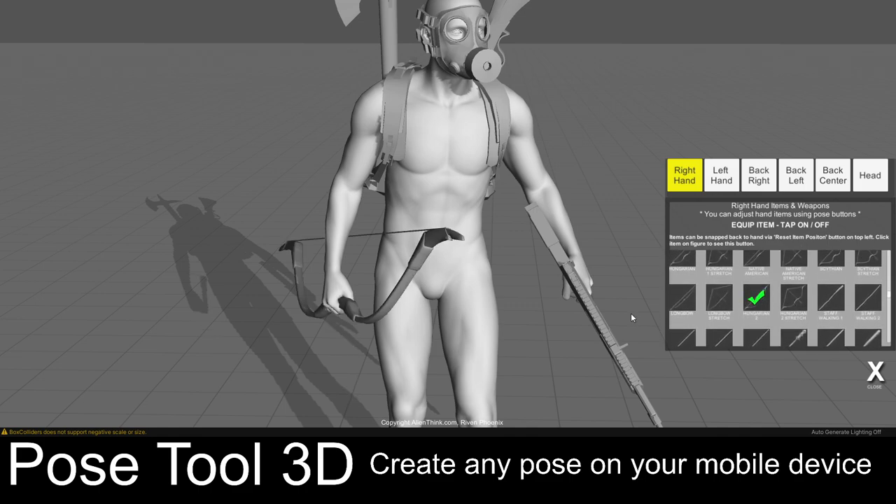
Replace the bow in the right hand with Bag 8 and close the inventory.
{"action": "scroll", "coordinate": [784, 316], "scroll_direction": "down", "scroll_amount": 5}
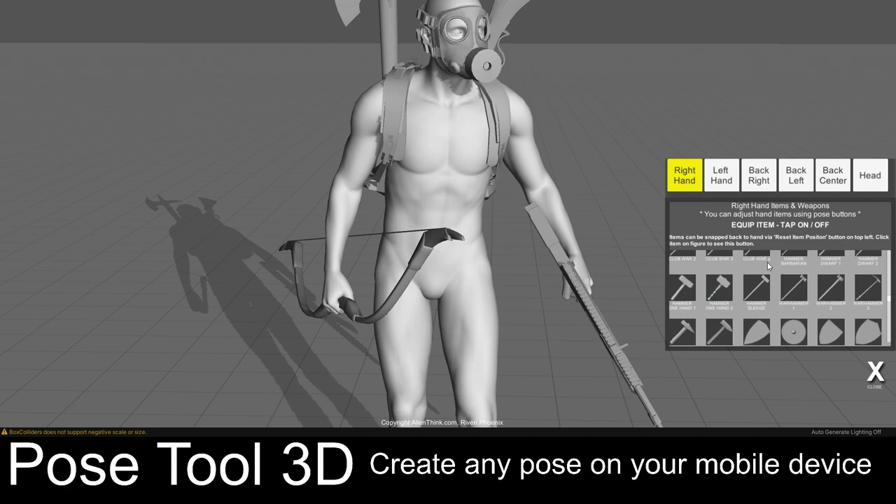
{"action": "scroll", "coordinate": [767, 262], "scroll_direction": "down", "scroll_amount": 6}
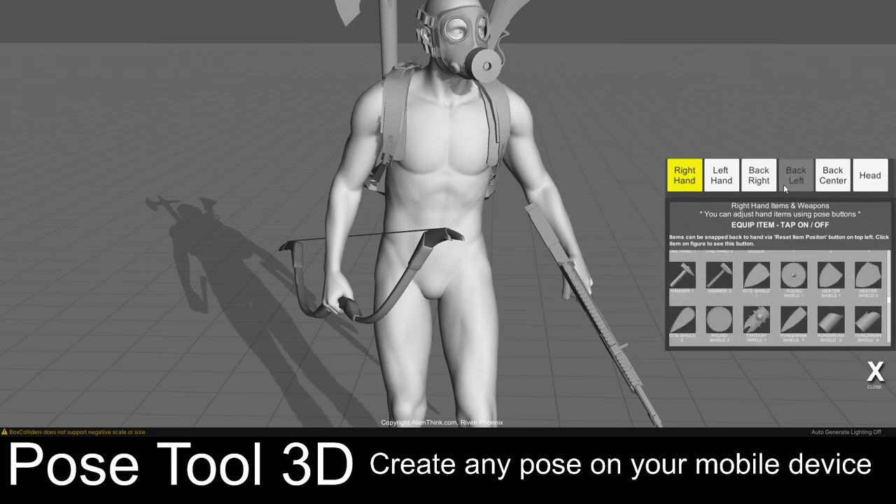
{"action": "scroll", "coordinate": [783, 287], "scroll_direction": "down", "scroll_amount": 6}
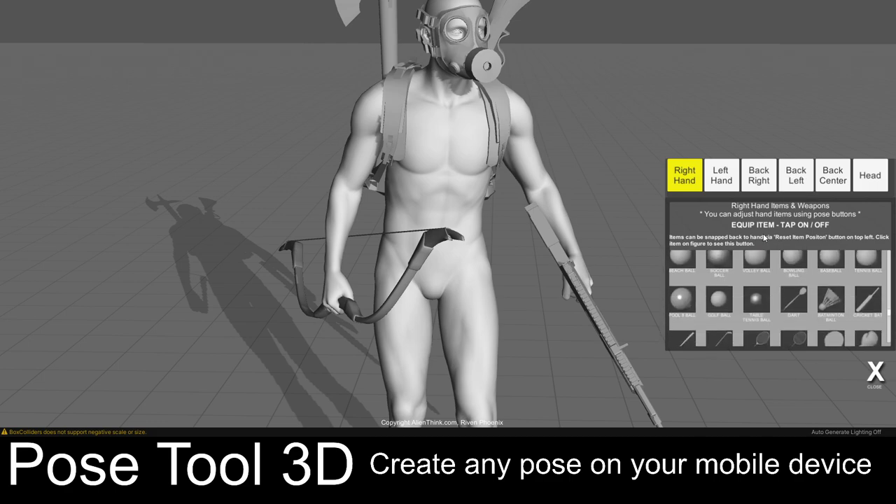
{"action": "scroll", "coordinate": [783, 272], "scroll_direction": "down", "scroll_amount": 6}
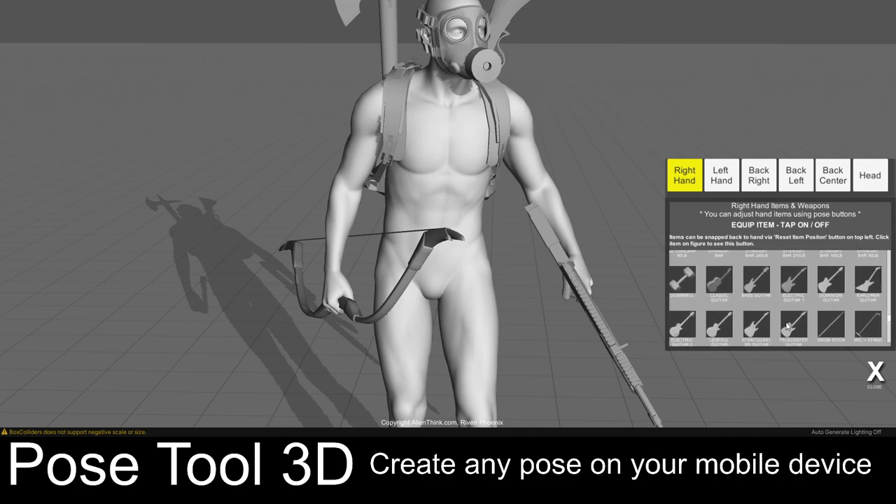
{"action": "scroll", "coordinate": [783, 272], "scroll_direction": "down", "scroll_amount": 6}
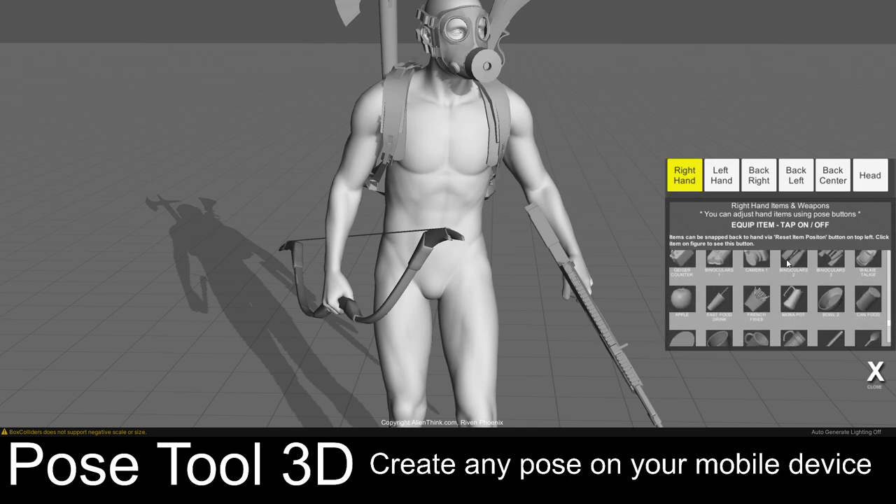
{"action": "scroll", "coordinate": [783, 303], "scroll_direction": "down", "scroll_amount": 6}
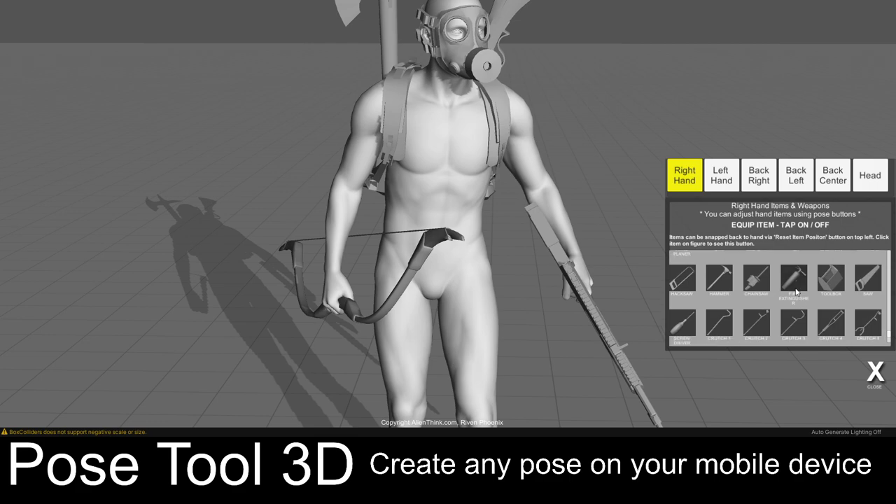
{"action": "scroll", "coordinate": [792, 278], "scroll_direction": "down", "scroll_amount": 3}
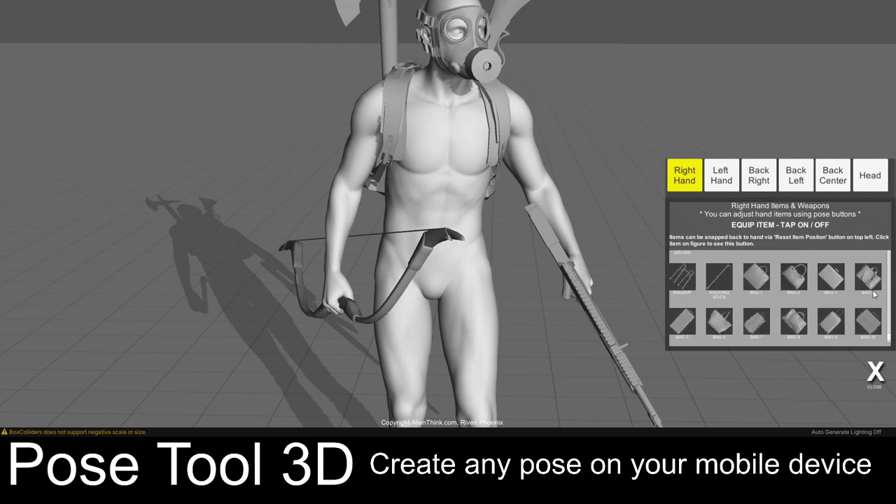
{"action": "left_click", "coordinate": [796, 320]}
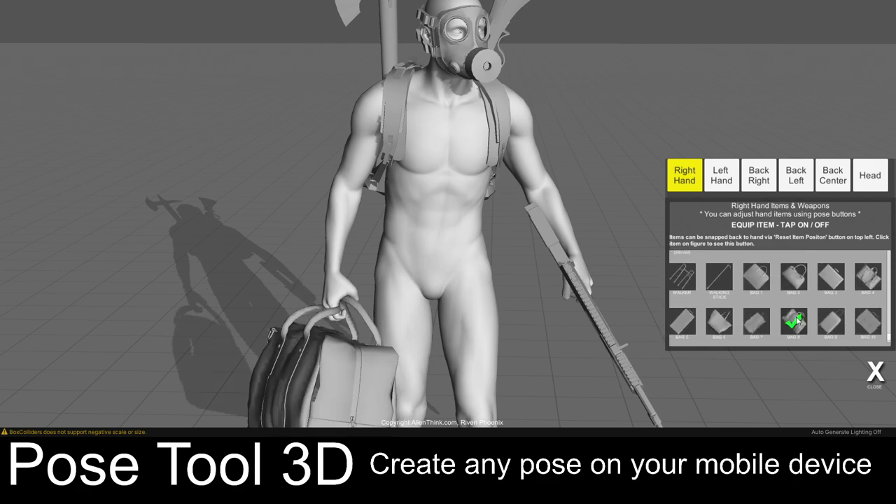
{"action": "left_click_drag", "start_coordinate": [596, 215], "coordinate": [422, 227]}
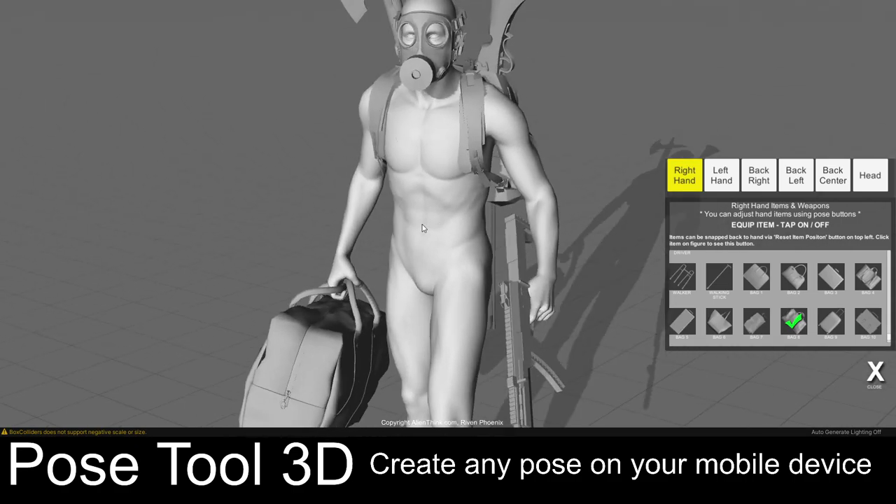
{"action": "left_click", "coordinate": [876, 373]}
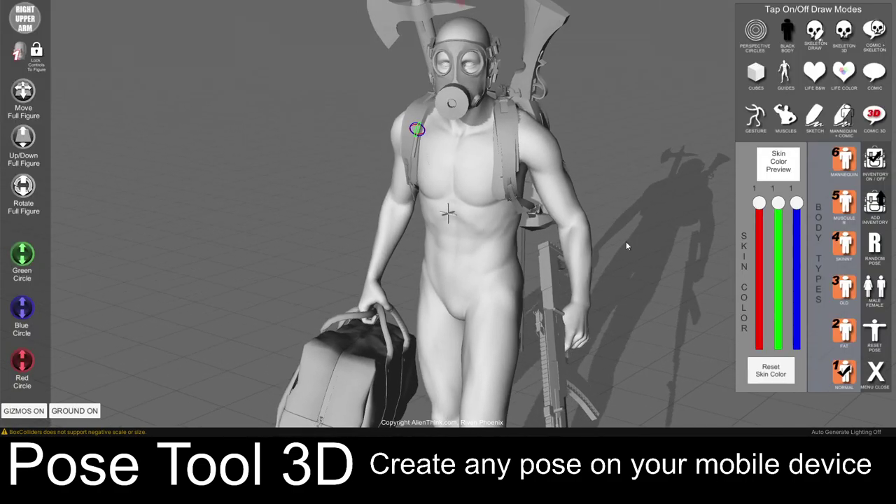
Turn on the Muscles draw mode for the equipped figure.
{"action": "left_click_drag", "start_coordinate": [598, 178], "coordinate": [525, 165]}
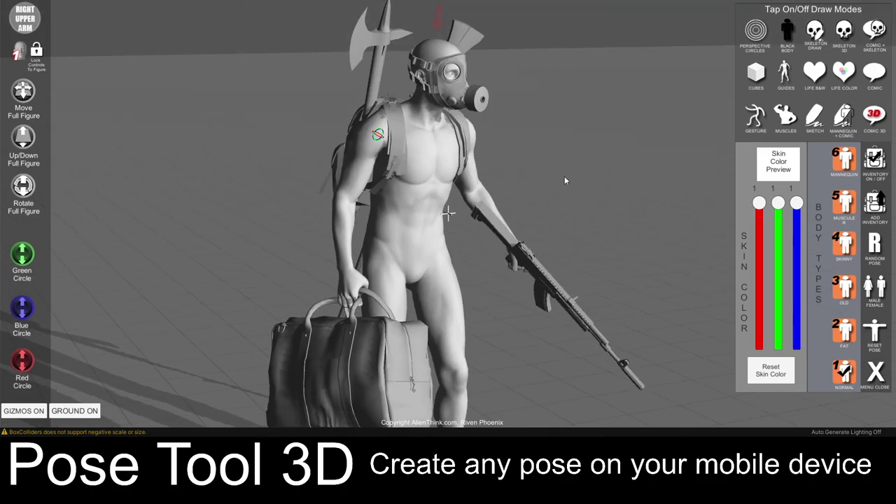
{"action": "mouse_move", "coordinate": [582, 176]}
{"action": "left_mouse_down"}
{"action": "mouse_move", "coordinate": [156, 177]}
{"action": "mouse_move", "coordinate": [224, 168]}
{"action": "mouse_move", "coordinate": [567, 168]}
{"action": "left_mouse_up"}
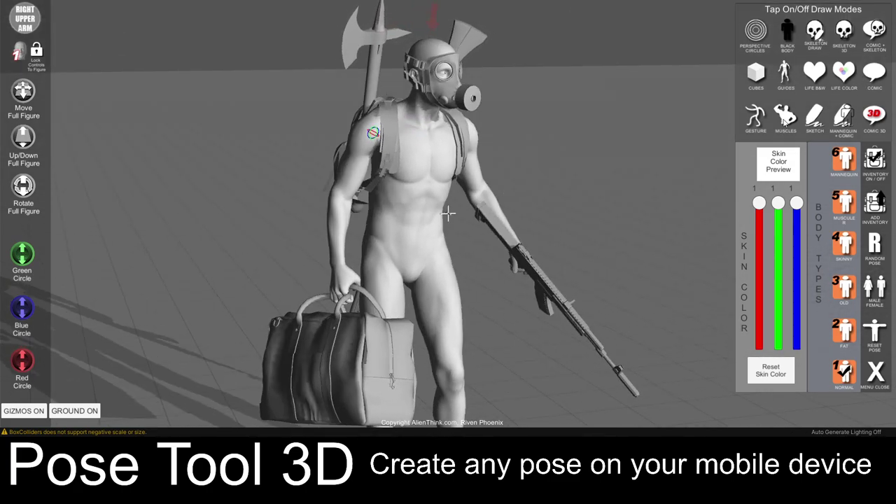
{"action": "left_click", "coordinate": [785, 121]}
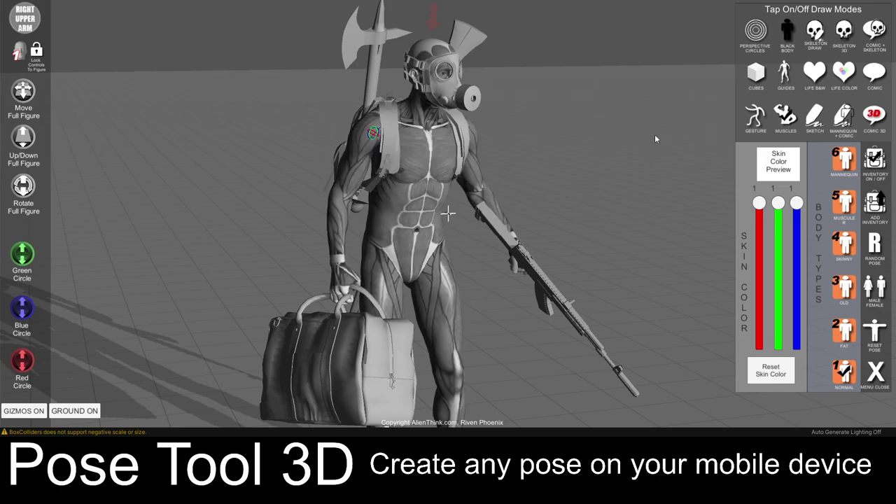
{"action": "mouse_move", "coordinate": [597, 135]}
{"action": "left_mouse_down"}
{"action": "mouse_move", "coordinate": [194, 162]}
{"action": "mouse_move", "coordinate": [609, 132]}
{"action": "left_mouse_up"}
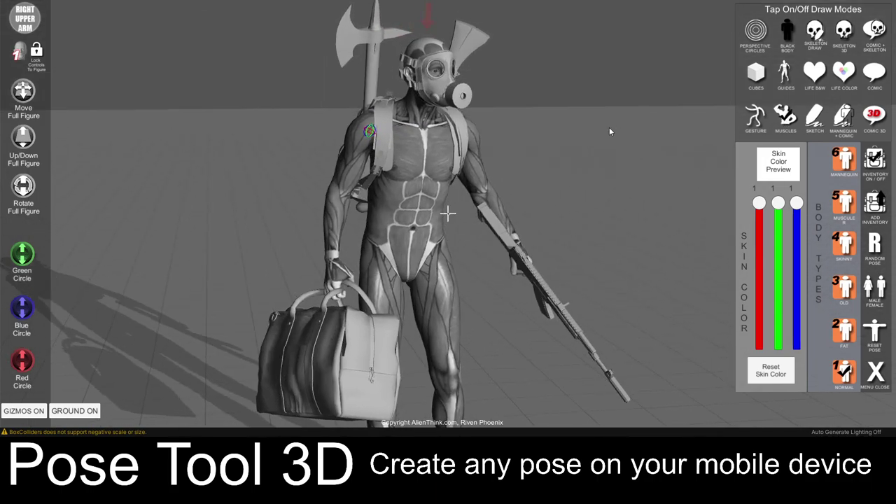
Show the equipped figure in the Sketch draw mode with the ground turned off.
{"action": "left_click", "coordinate": [815, 119]}
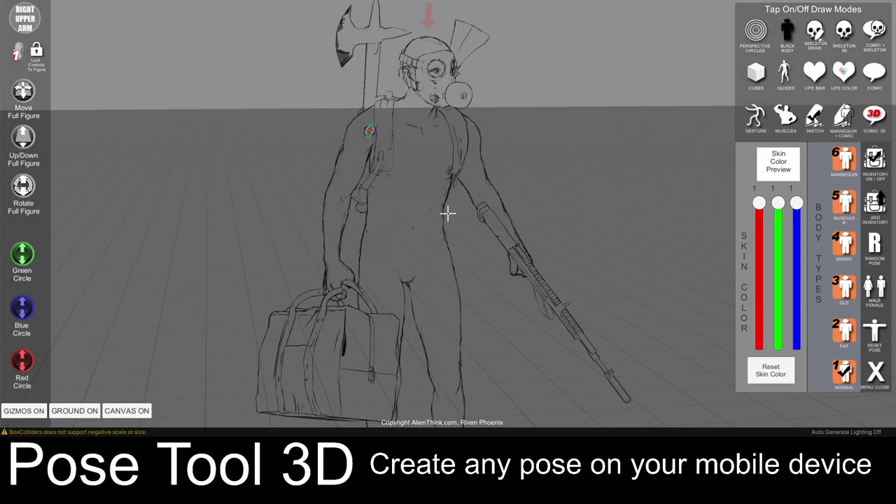
{"action": "mouse_move", "coordinate": [686, 154]}
{"action": "left_mouse_down"}
{"action": "mouse_move", "coordinate": [363, 157]}
{"action": "mouse_move", "coordinate": [323, 217]}
{"action": "left_mouse_up"}
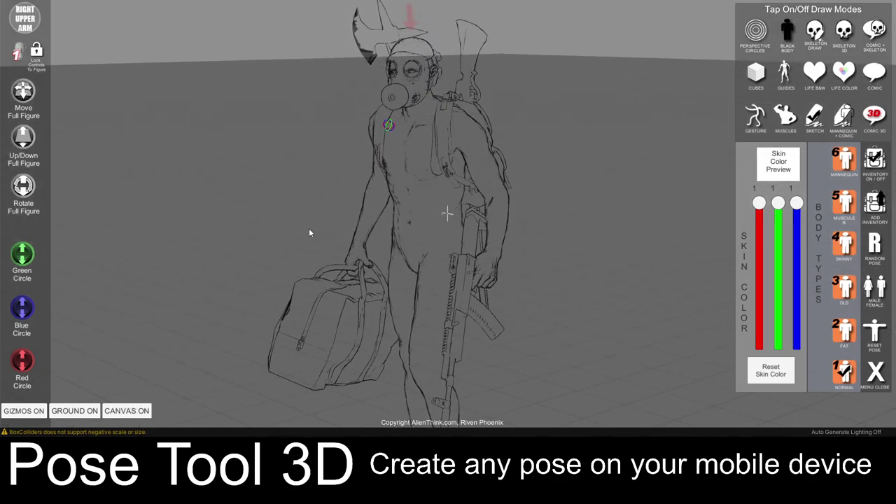
{"action": "left_click", "coordinate": [74, 411]}
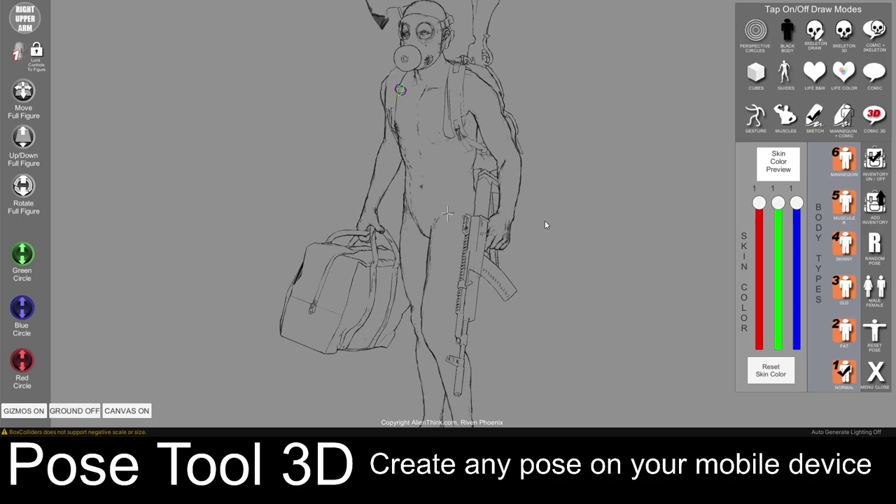
{"action": "left_click_drag", "start_coordinate": [541, 232], "coordinate": [575, 151]}
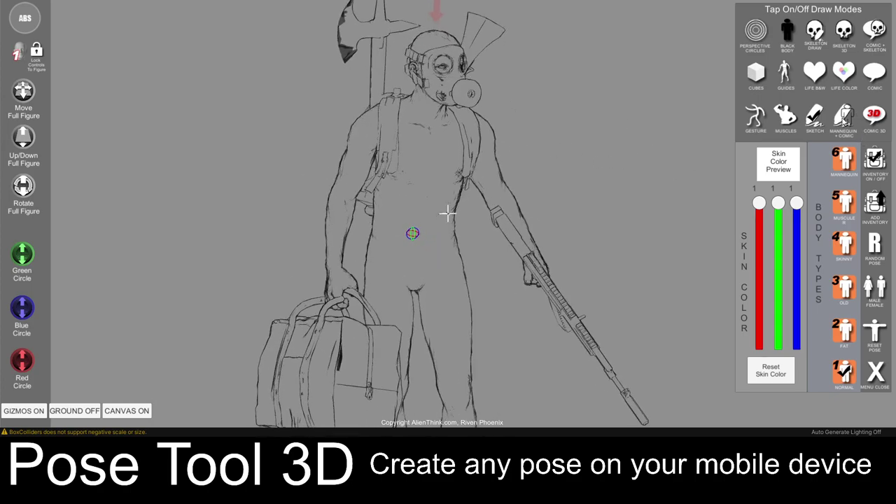
Display the figure in the Mannequin + Comic draw mode, followed by Comic 3D.
{"action": "left_click", "coordinate": [844, 120]}
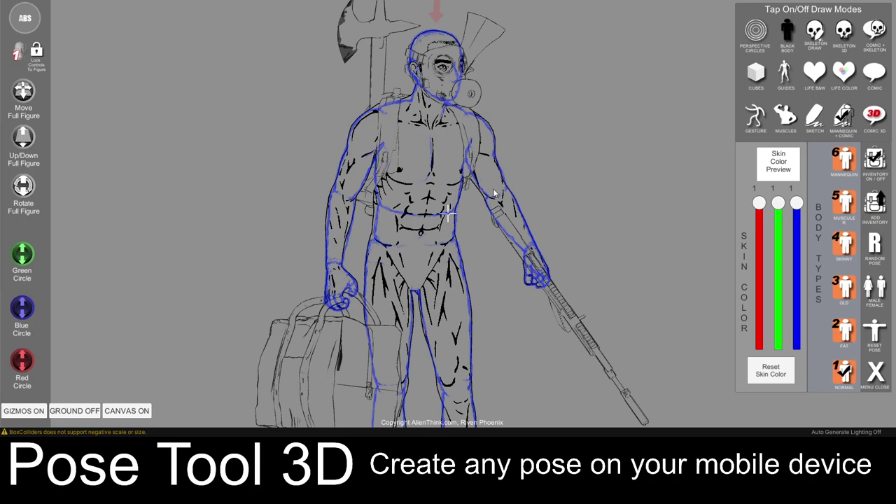
{"action": "left_click_drag", "start_coordinate": [513, 166], "coordinate": [252, 164]}
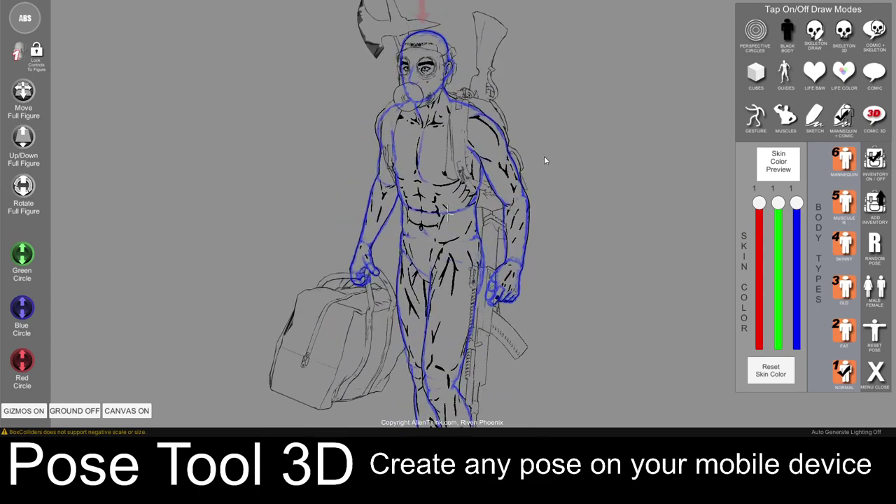
{"action": "left_click", "coordinate": [875, 118]}
{"action": "mouse_move", "coordinate": [611, 158]}
{"action": "left_mouse_down"}
{"action": "mouse_move", "coordinate": [390, 154]}
{"action": "mouse_move", "coordinate": [614, 145]}
{"action": "left_mouse_up"}
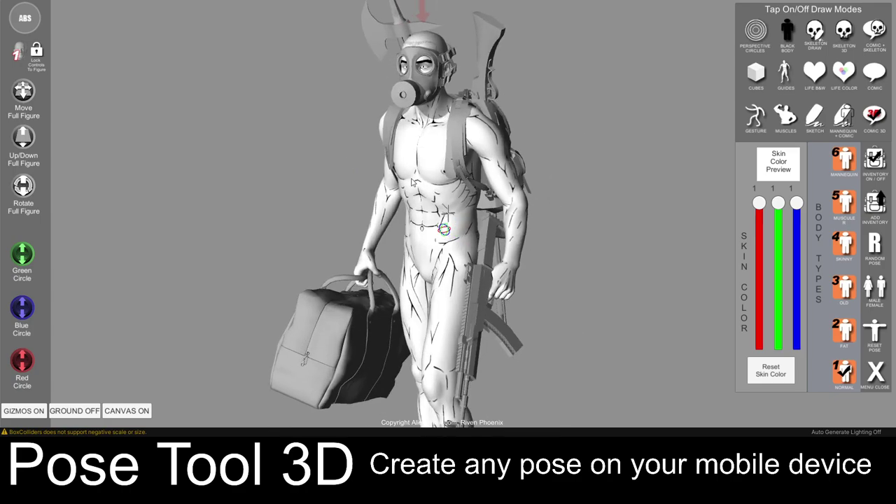
{"action": "left_click_drag", "start_coordinate": [405, 240], "coordinate": [287, 202]}
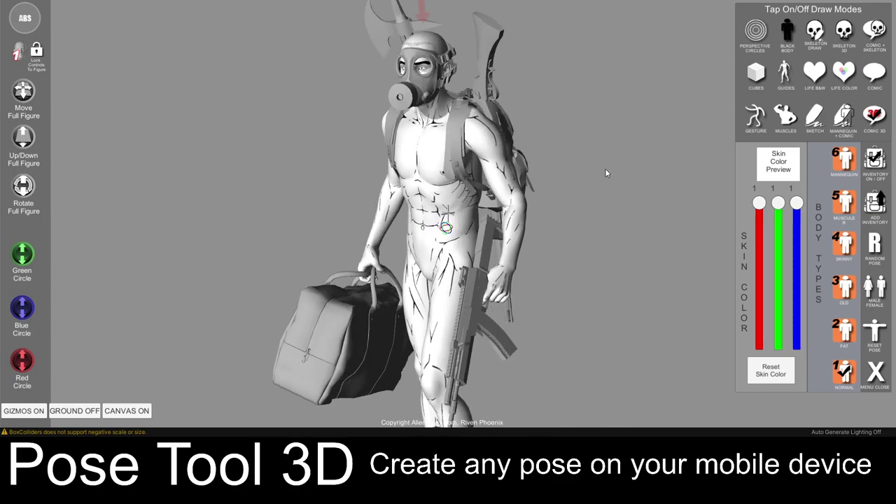
Switch the figure to the Comic draw mode and view it from several angles.
{"action": "left_click", "coordinate": [876, 76]}
{"action": "mouse_move", "coordinate": [652, 144]}
{"action": "left_mouse_down"}
{"action": "mouse_move", "coordinate": [602, 128]}
{"action": "mouse_move", "coordinate": [632, 164]}
{"action": "mouse_move", "coordinate": [237, 189]}
{"action": "mouse_move", "coordinate": [533, 165]}
{"action": "mouse_move", "coordinate": [480, 241]}
{"action": "left_mouse_up"}
{"action": "middle_click_drag", "start_coordinate": [481, 240], "coordinate": [452, 142]}
{"action": "left_click_drag", "start_coordinate": [453, 143], "coordinate": [648, 220]}
{"action": "left_click_drag", "start_coordinate": [432, 126], "coordinate": [574, 176]}
{"action": "middle_click_drag", "start_coordinate": [489, 85], "coordinate": [540, 188]}
{"action": "left_click_drag", "start_coordinate": [539, 188], "coordinate": [549, 162]}
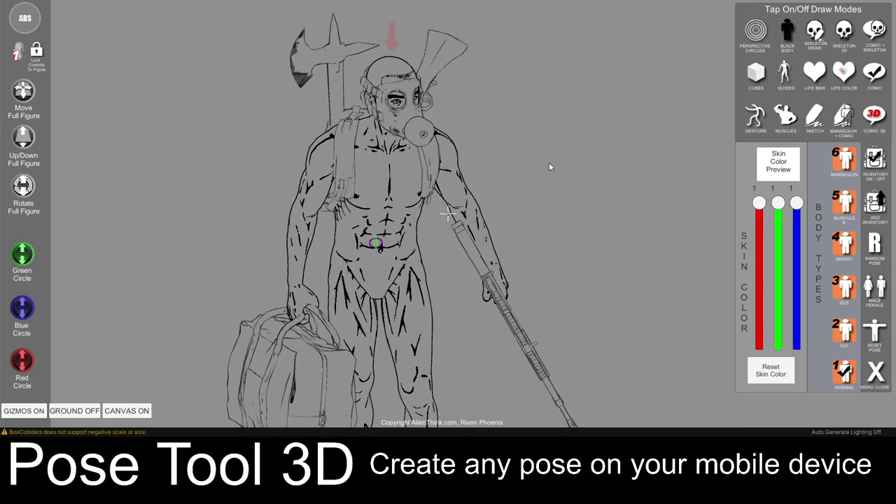
Show the figure with natural skin using the Life Color draw mode.
{"action": "left_click", "coordinate": [845, 73]}
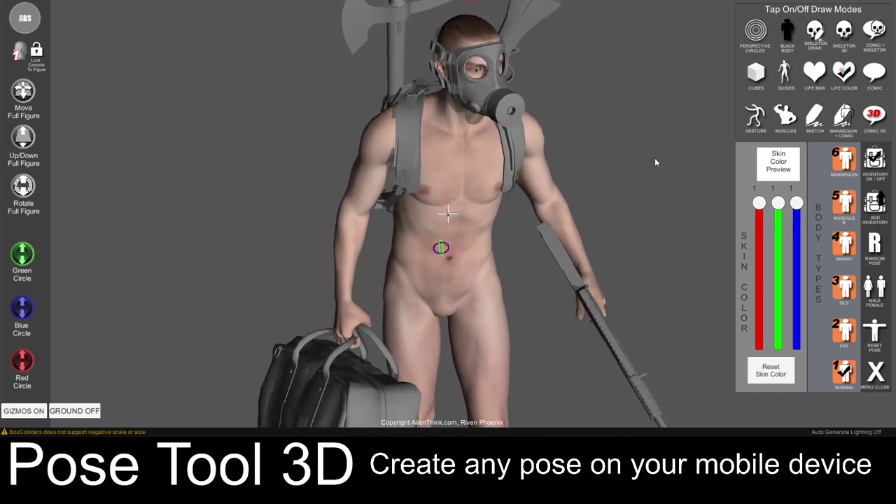
{"action": "left_click_drag", "start_coordinate": [657, 159], "coordinate": [458, 148]}
{"action": "middle_click_drag", "start_coordinate": [601, 134], "coordinate": [617, 166]}
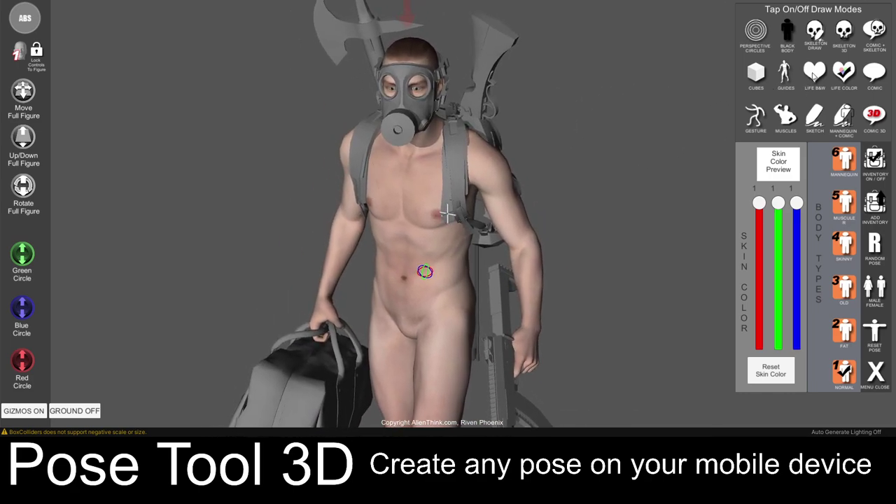
Change the figure to the Life B&W draw mode and on to Guides.
{"action": "left_click", "coordinate": [814, 77]}
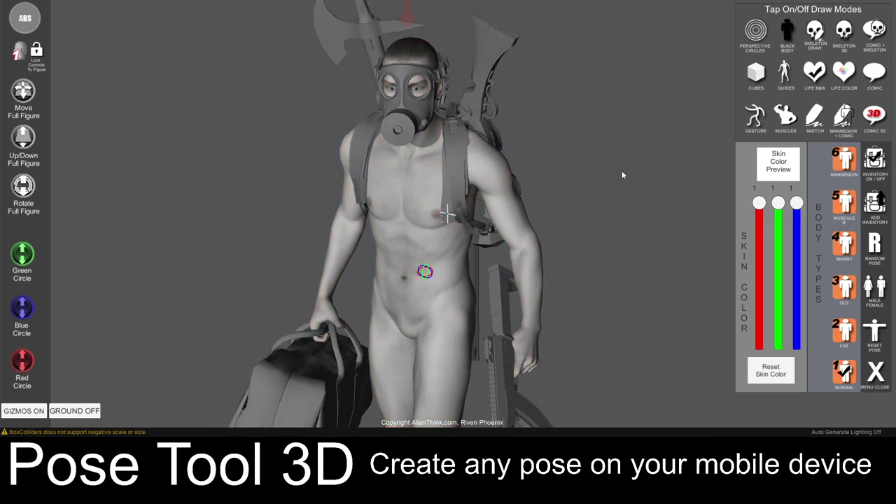
{"action": "left_click", "coordinate": [785, 76]}
{"action": "mouse_move", "coordinate": [573, 165]}
{"action": "left_mouse_down"}
{"action": "mouse_move", "coordinate": [568, 146]}
{"action": "mouse_move", "coordinate": [591, 190]}
{"action": "mouse_move", "coordinate": [558, 155]}
{"action": "left_mouse_up"}
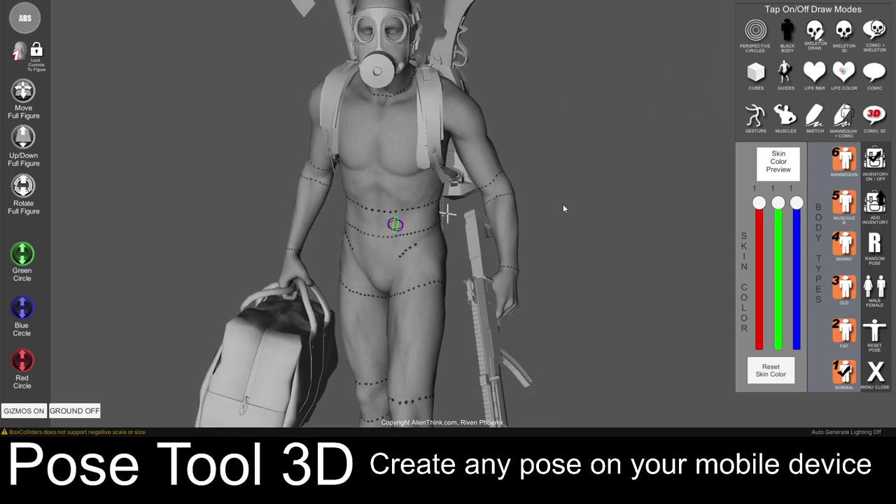
{"action": "left_click_drag", "start_coordinate": [416, 226], "coordinate": [435, 145]}
{"action": "left_click_drag", "start_coordinate": [532, 177], "coordinate": [566, 190]}
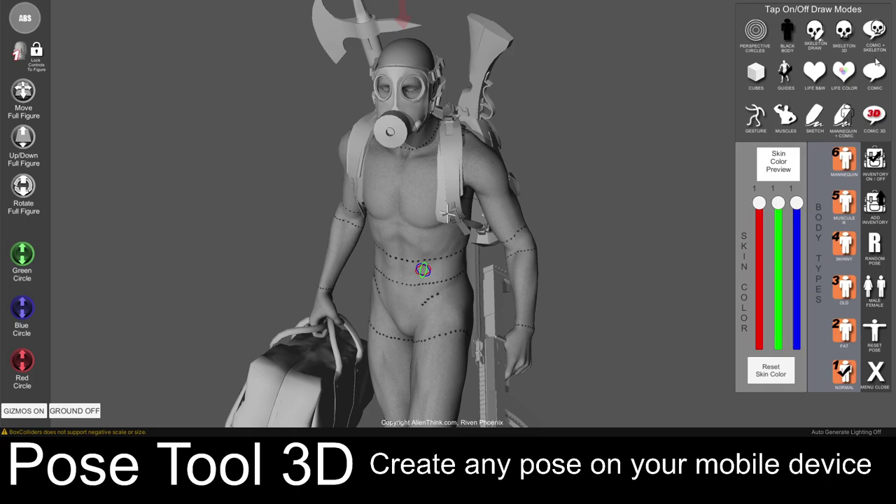
Turn on the Comic + Skeleton draw mode and view the figure from different sides.
{"action": "left_click", "coordinate": [877, 31]}
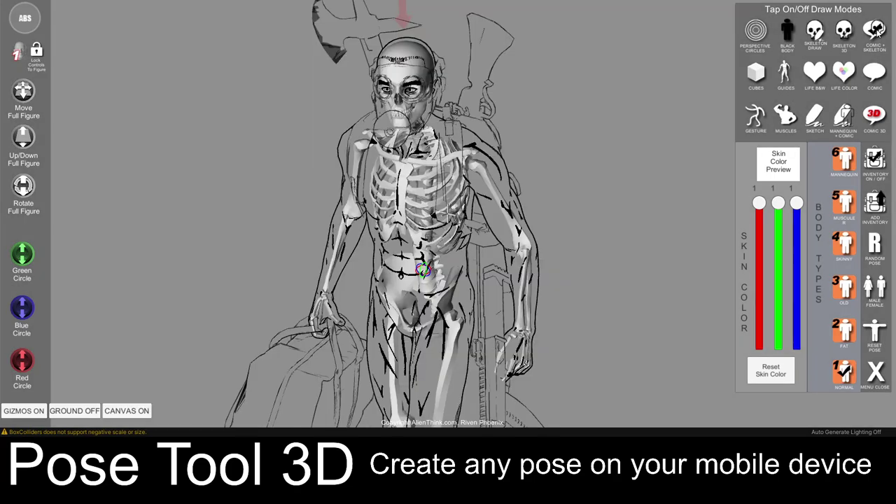
{"action": "left_click_drag", "start_coordinate": [614, 156], "coordinate": [349, 171]}
{"action": "left_click_drag", "start_coordinate": [504, 159], "coordinate": [462, 130]}
{"action": "left_click_drag", "start_coordinate": [436, 241], "coordinate": [518, 182]}
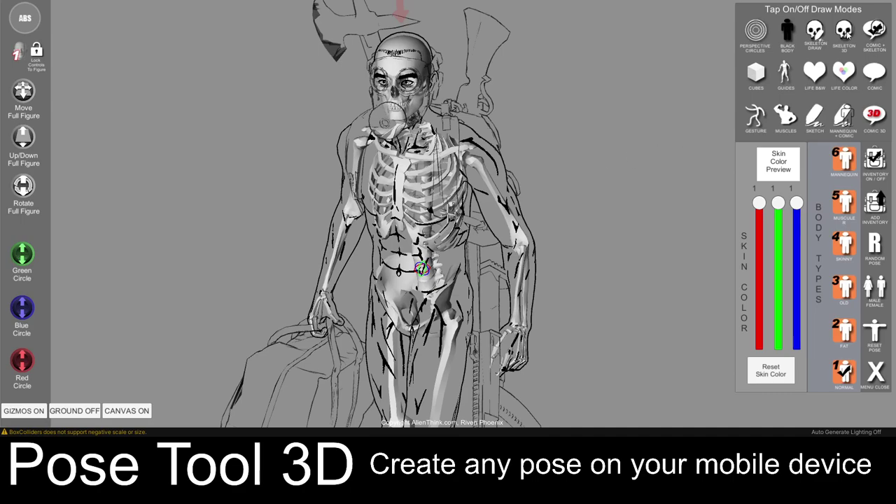
Display the figure's bones in Skeleton 3D and in the Skeleton Draw mode.
{"action": "left_click", "coordinate": [845, 30]}
{"action": "left_click_drag", "start_coordinate": [610, 150], "coordinate": [636, 124]}
{"action": "left_click", "coordinate": [815, 32]}
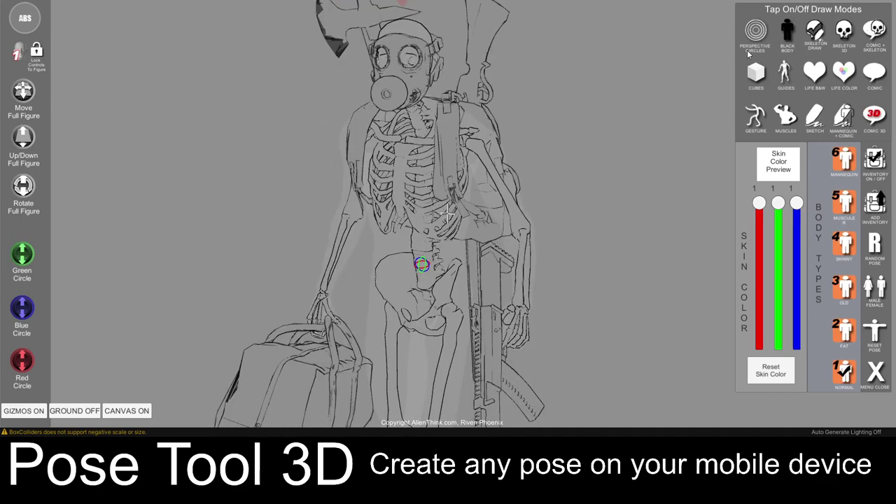
{"action": "left_click_drag", "start_coordinate": [384, 156], "coordinate": [570, 160]}
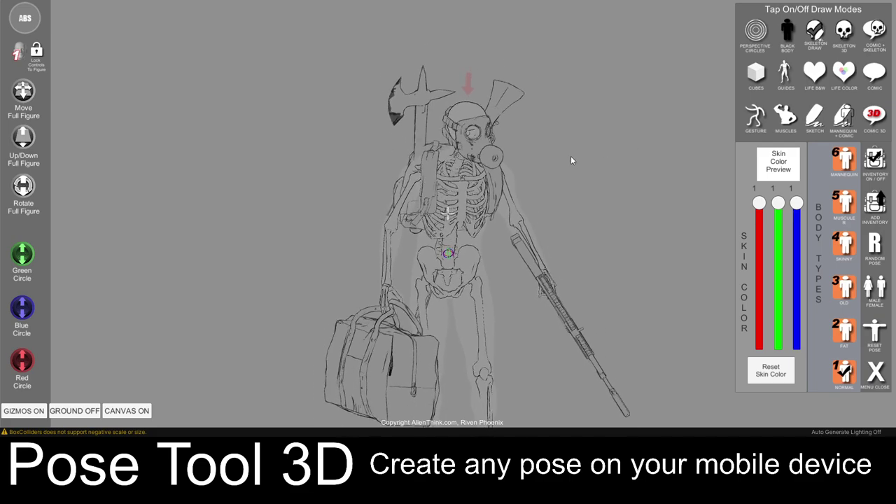
Show the figure as a Black Body silhouette, and replace that with the Perspective Circles draw mode.
{"action": "left_click", "coordinate": [788, 32]}
{"action": "mouse_move", "coordinate": [648, 162]}
{"action": "left_mouse_down"}
{"action": "mouse_move", "coordinate": [346, 159]}
{"action": "mouse_move", "coordinate": [572, 117]}
{"action": "mouse_move", "coordinate": [525, 189]}
{"action": "mouse_move", "coordinate": [516, 184]}
{"action": "mouse_move", "coordinate": [684, 176]}
{"action": "mouse_move", "coordinate": [330, 190]}
{"action": "mouse_move", "coordinate": [596, 144]}
{"action": "mouse_move", "coordinate": [639, 163]}
{"action": "left_mouse_up"}
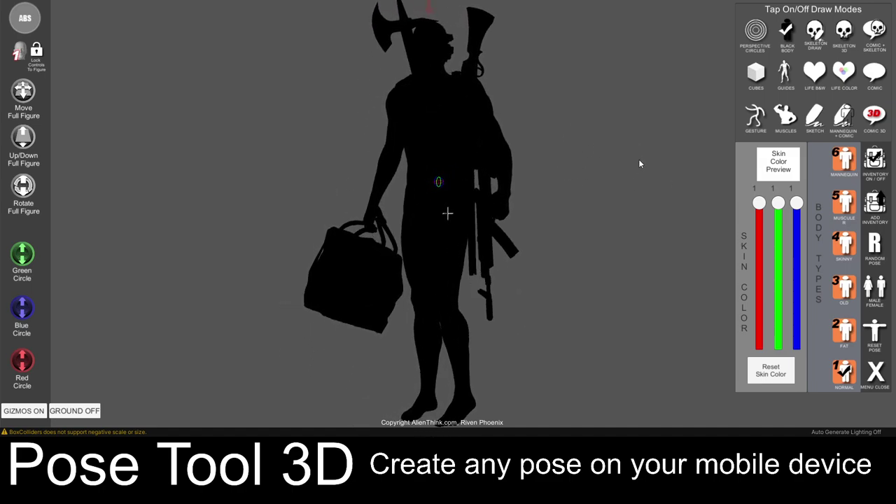
{"action": "left_click", "coordinate": [762, 41]}
{"action": "scroll", "coordinate": [549, 153], "scroll_direction": "up", "scroll_amount": 5}
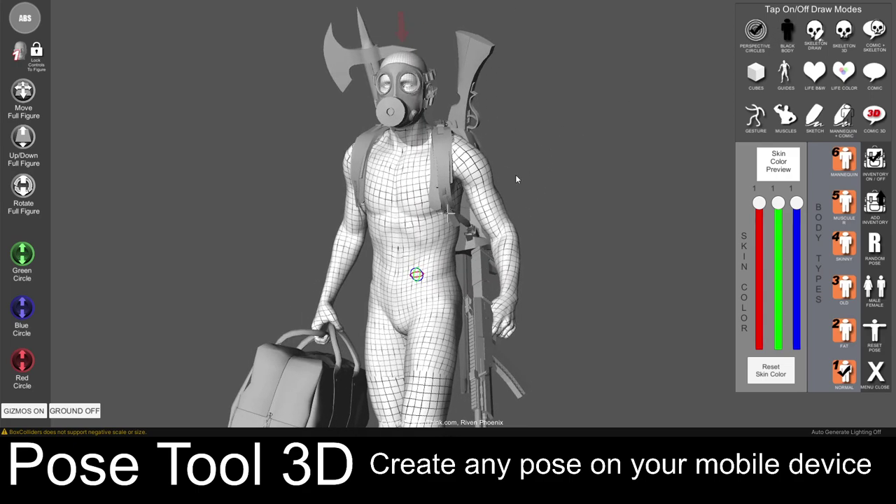
{"action": "scroll", "coordinate": [516, 180], "scroll_direction": "up", "scroll_amount": 2}
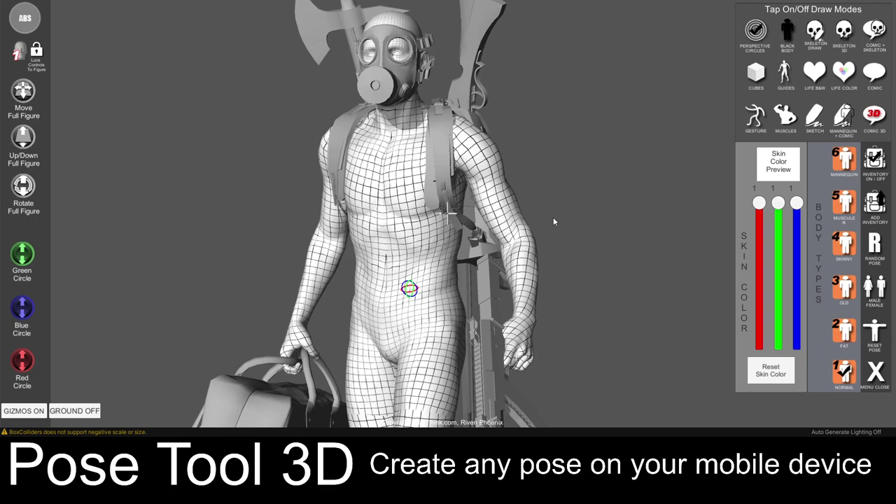
Examine the perspective circles on the torso and arms from several angles and distances, including a low view.
{"action": "left_click_drag", "start_coordinate": [559, 227], "coordinate": [614, 202]}
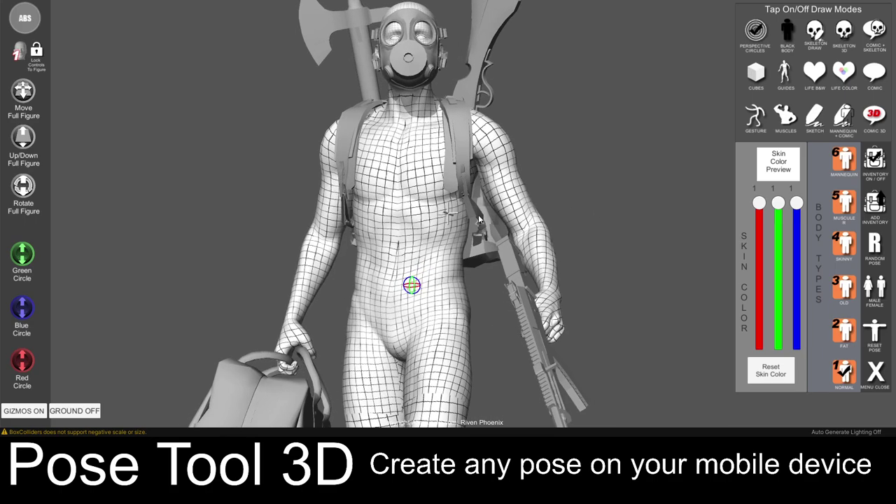
{"action": "middle_click_drag", "start_coordinate": [582, 256], "coordinate": [562, 264]}
{"action": "scroll", "coordinate": [559, 263], "scroll_direction": "down", "scroll_amount": 3}
{"action": "scroll", "coordinate": [557, 264], "scroll_direction": "up", "scroll_amount": 3}
{"action": "left_click_drag", "start_coordinate": [559, 278], "coordinate": [467, 214]}
{"action": "middle_click_drag", "start_coordinate": [467, 215], "coordinate": [572, 238]}
{"action": "scroll", "coordinate": [572, 238], "scroll_direction": "down", "scroll_amount": 1}
{"action": "scroll", "coordinate": [571, 238], "scroll_direction": "up", "scroll_amount": 3}
{"action": "left_click_drag", "start_coordinate": [572, 238], "coordinate": [591, 196]}
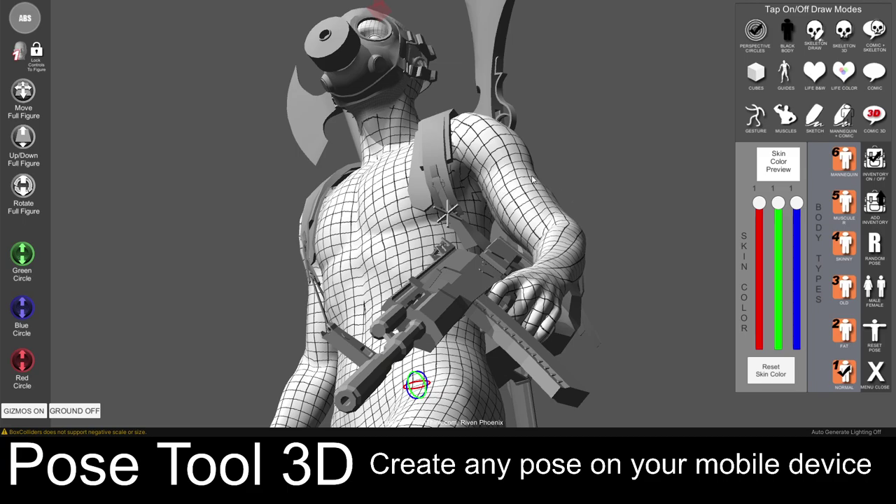
Replace Perspective Circles with the Cubes draw mode and view the whole boxed figure.
{"action": "left_click", "coordinate": [756, 32]}
{"action": "left_click", "coordinate": [757, 73]}
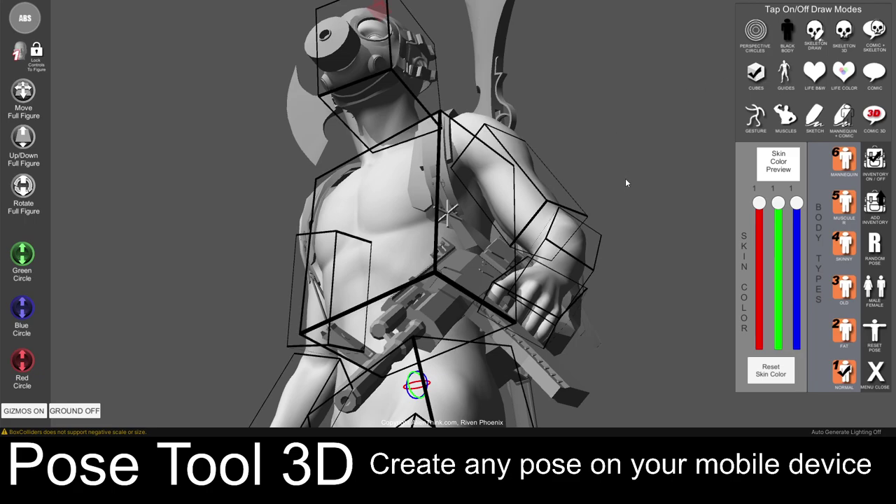
{"action": "scroll", "coordinate": [623, 173], "scroll_direction": "down", "scroll_amount": 5}
{"action": "left_click_drag", "start_coordinate": [527, 151], "coordinate": [617, 196]}
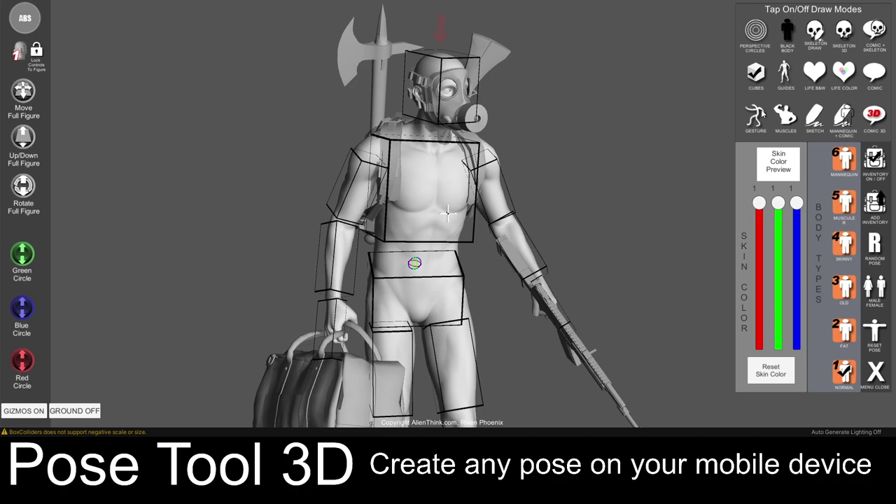
Replace the Cubes draw mode with Gesture and view the lines on the head and shoulders.
{"action": "left_click", "coordinate": [757, 73]}
{"action": "left_click", "coordinate": [756, 116]}
{"action": "mouse_move", "coordinate": [595, 206]}
{"action": "left_mouse_down"}
{"action": "mouse_move", "coordinate": [605, 151]}
{"action": "mouse_move", "coordinate": [589, 272]}
{"action": "left_mouse_up"}
{"action": "scroll", "coordinate": [589, 271], "scroll_direction": "up", "scroll_amount": 10}
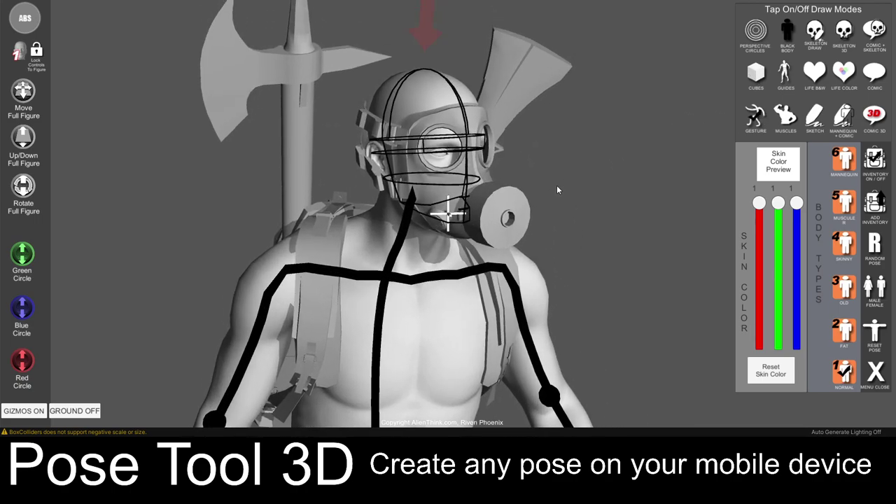
{"action": "left_click_drag", "start_coordinate": [570, 210], "coordinate": [582, 184]}
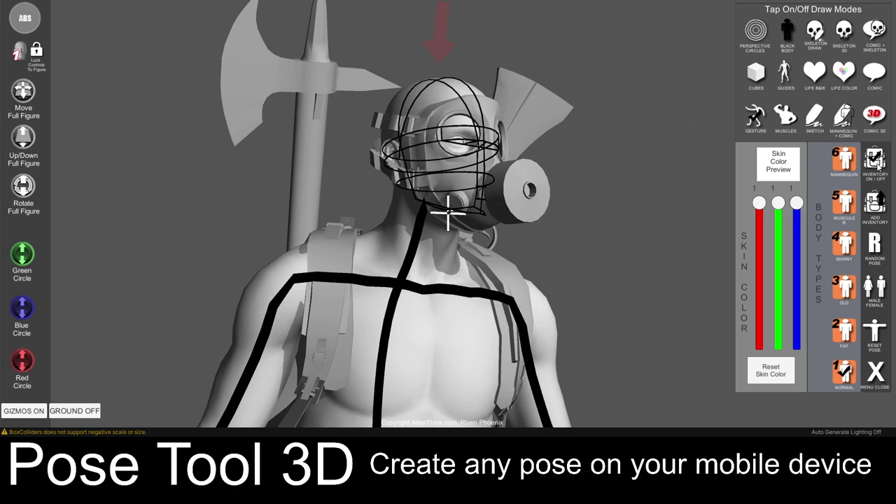
Hide the inventory items to examine the gesture lines on the bare head up close.
{"action": "left_click", "coordinate": [875, 159]}
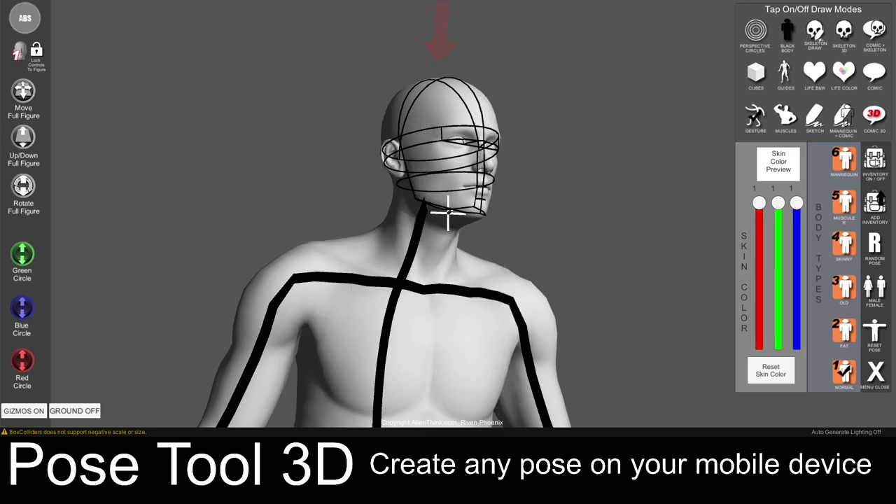
{"action": "middle_click_drag", "start_coordinate": [587, 155], "coordinate": [561, 180]}
{"action": "scroll", "coordinate": [565, 197], "scroll_direction": "up", "scroll_amount": 4}
{"action": "left_click_drag", "start_coordinate": [565, 197], "coordinate": [591, 194]}
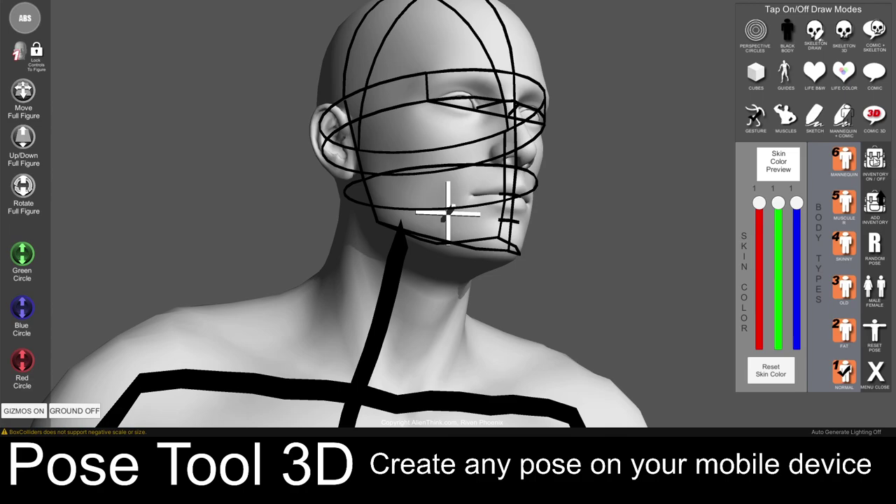
Show the inventory items again and turn off the Gesture draw mode.
{"action": "left_click", "coordinate": [874, 160]}
{"action": "scroll", "coordinate": [644, 229], "scroll_direction": "down", "scroll_amount": 5}
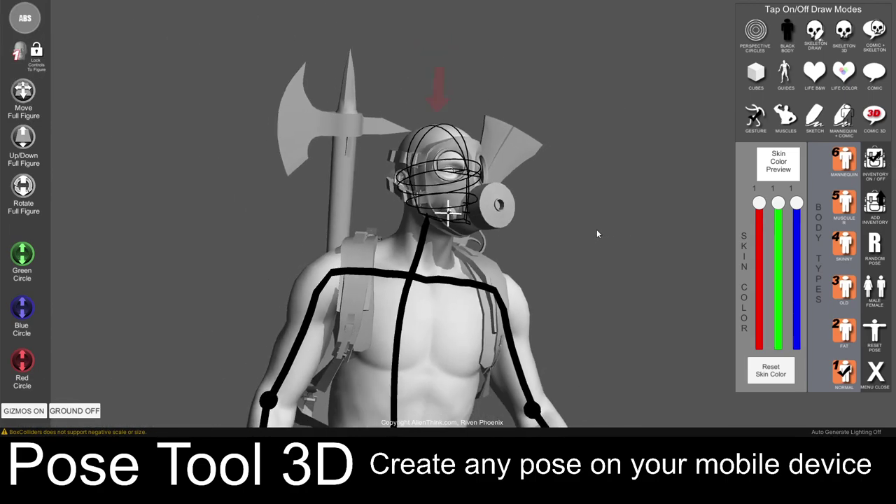
{"action": "scroll", "coordinate": [598, 233], "scroll_direction": "down", "scroll_amount": 2}
{"action": "left_click", "coordinate": [758, 121]}
{"action": "scroll", "coordinate": [587, 188], "scroll_direction": "up", "scroll_amount": 6}
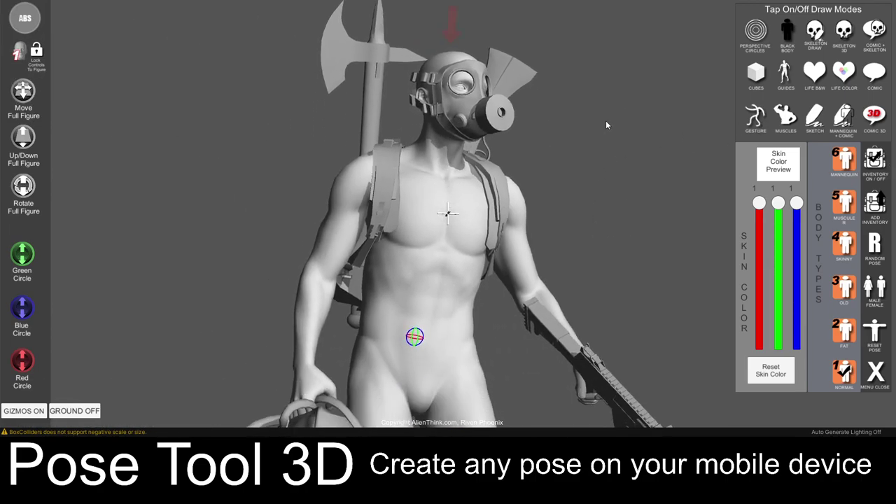
{"action": "left_click_drag", "start_coordinate": [577, 171], "coordinate": [328, 199]}
{"action": "left_click_drag", "start_coordinate": [536, 210], "coordinate": [566, 227]}
{"action": "scroll", "coordinate": [574, 208], "scroll_direction": "down", "scroll_amount": 2}
Try adjusting the green level of the skin color, and reset the skin color.
{"action": "left_click_drag", "start_coordinate": [778, 225], "coordinate": [779, 204]}
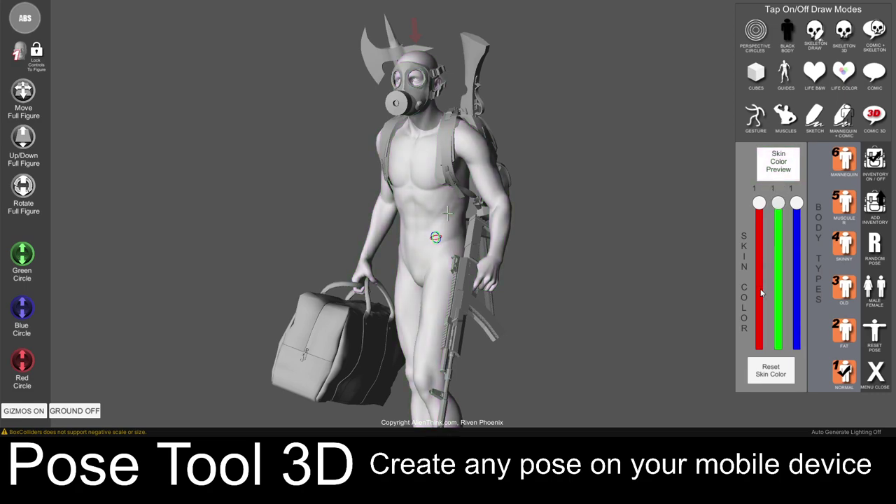
{"action": "left_click", "coordinate": [776, 377]}
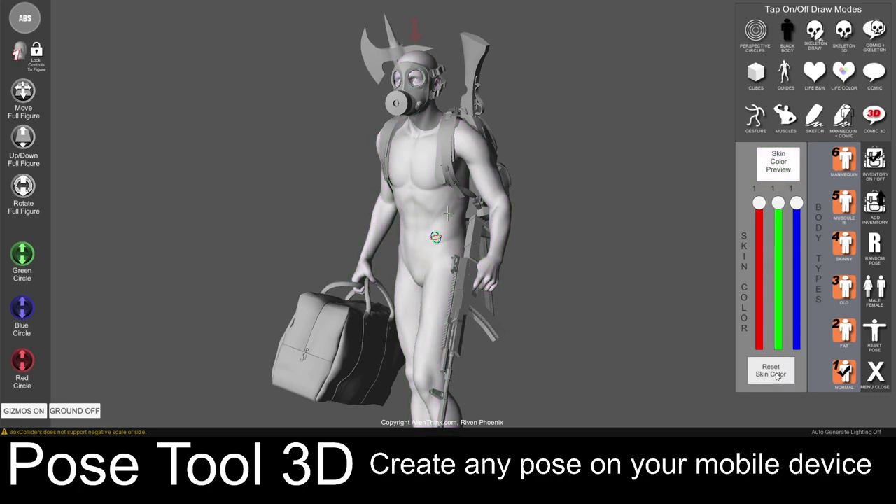
Toggle the figure's gender to female and back to male.
{"action": "left_click", "coordinate": [878, 294]}
{"action": "left_click", "coordinate": [878, 294]}
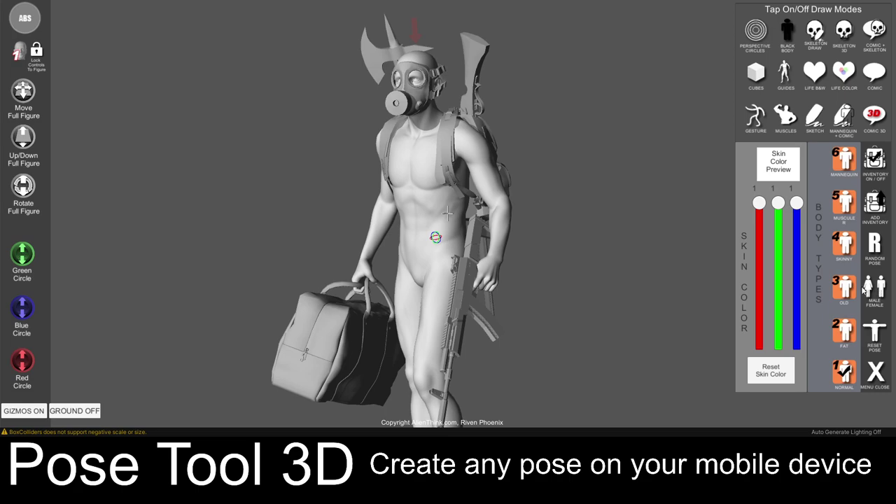
{"action": "left_click_drag", "start_coordinate": [595, 278], "coordinate": [634, 262]}
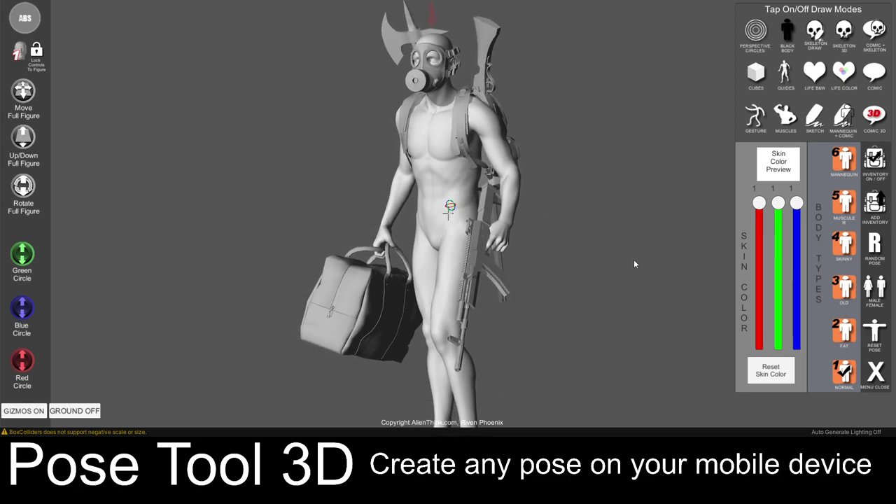
Cycle the figure through the fat, old, skinny, muscular and mannequin body types, and return it to the normal type.
{"action": "left_click", "coordinate": [849, 336]}
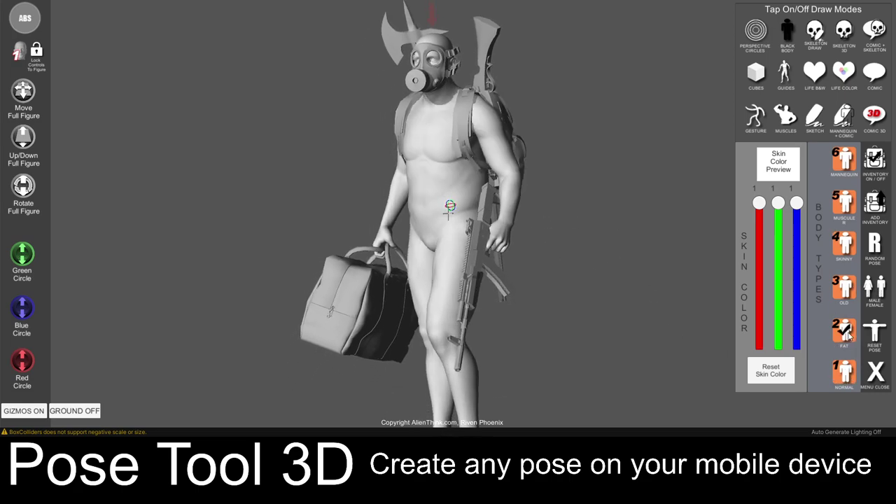
{"action": "left_click", "coordinate": [846, 288]}
{"action": "left_click", "coordinate": [846, 243]}
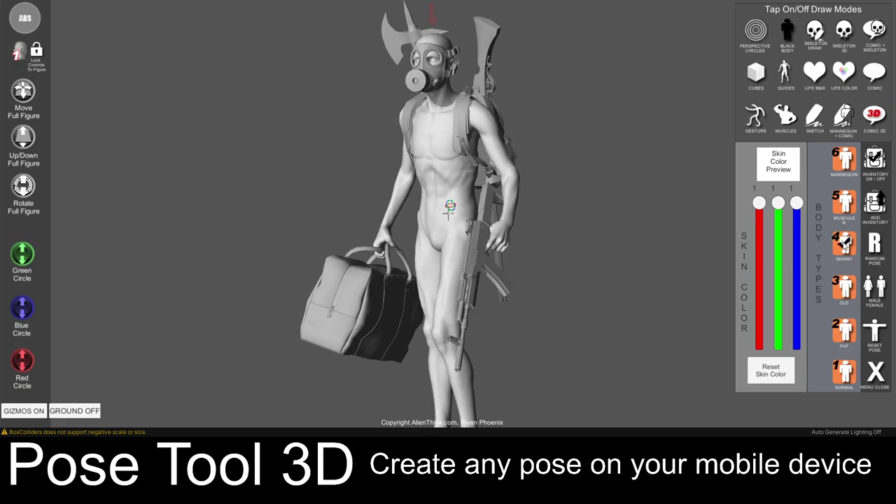
{"action": "left_click", "coordinate": [845, 205]}
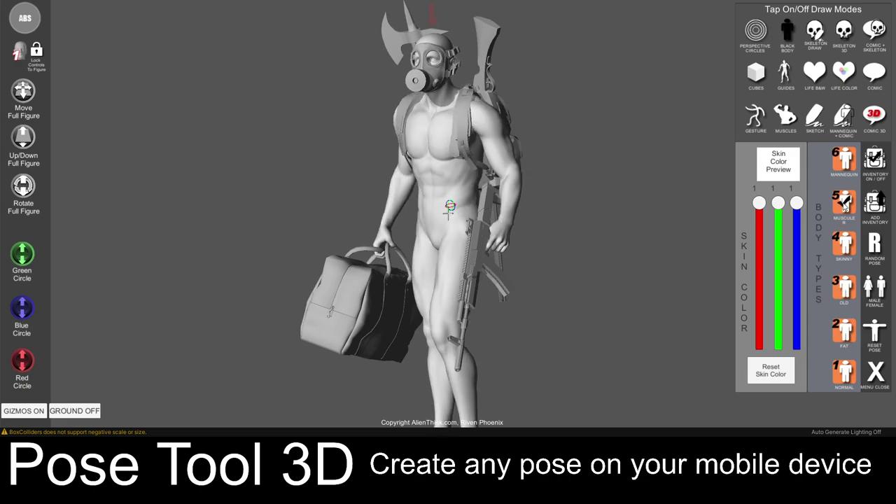
{"action": "left_click", "coordinate": [845, 163]}
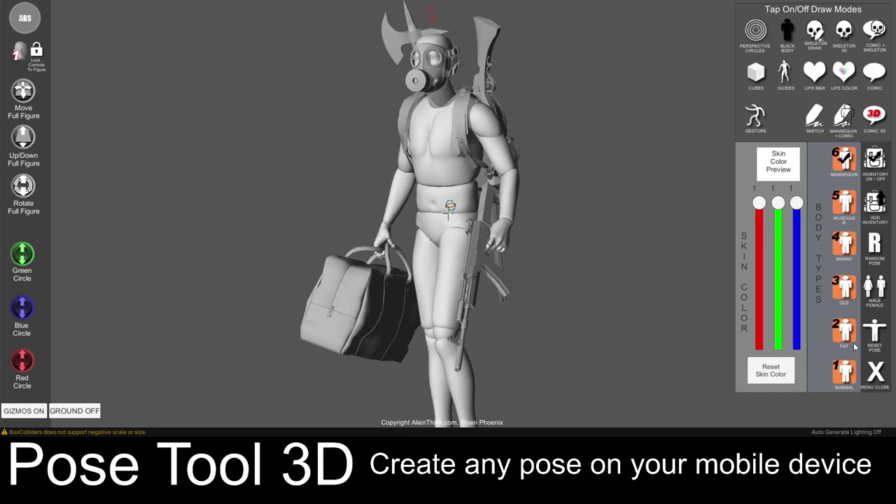
{"action": "left_click", "coordinate": [846, 372]}
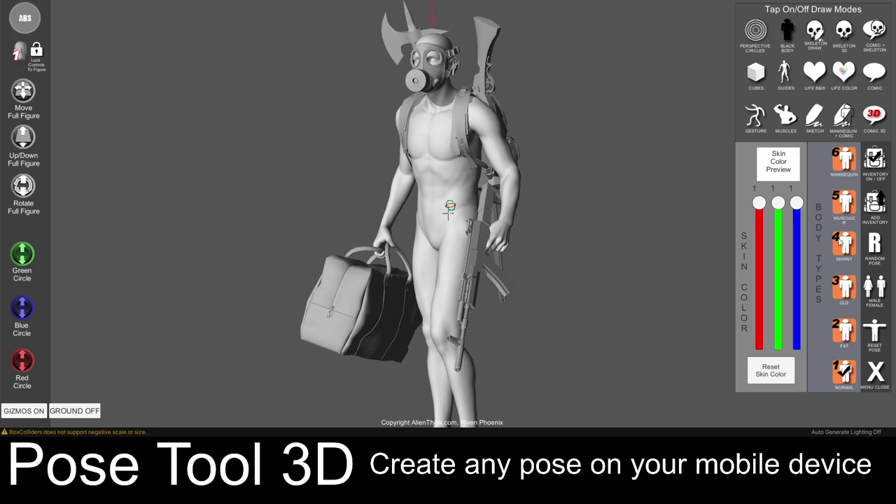
Apply the pencil filter to the scene and view the filtered figure from closer up.
{"action": "left_click", "coordinate": [876, 374]}
{"action": "left_click", "coordinate": [884, 371]}
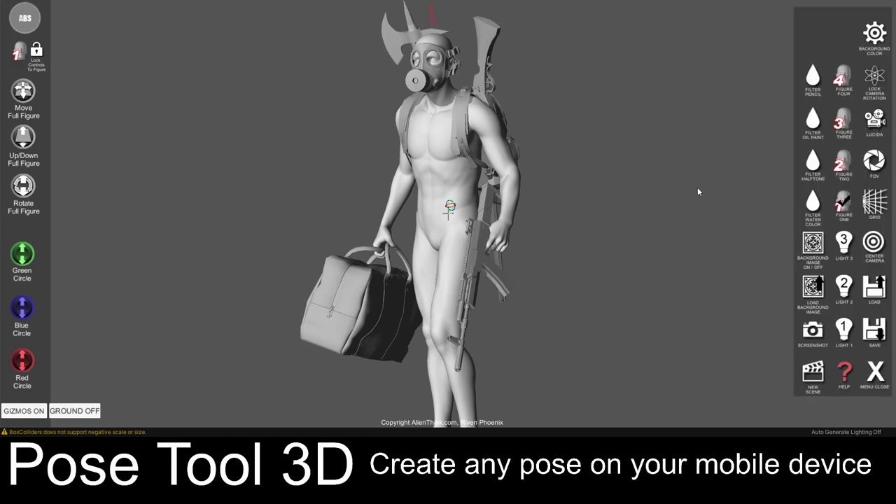
{"action": "middle_click_drag", "start_coordinate": [629, 150], "coordinate": [644, 169]}
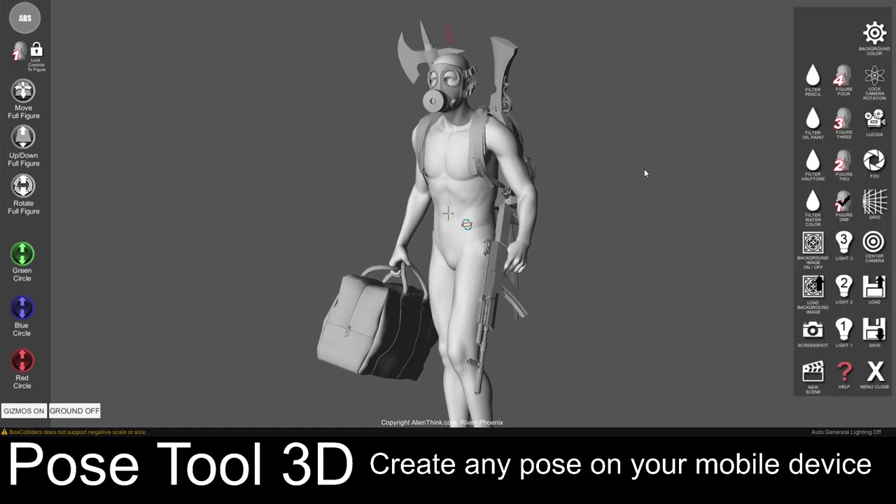
{"action": "left_click", "coordinate": [813, 79]}
{"action": "mouse_move", "coordinate": [580, 177]}
{"action": "left_mouse_down"}
{"action": "mouse_move", "coordinate": [568, 184]}
{"action": "mouse_move", "coordinate": [573, 195]}
{"action": "left_mouse_up"}
{"action": "scroll", "coordinate": [569, 195], "scroll_direction": "up", "scroll_amount": 4}
{"action": "mouse_move", "coordinate": [542, 143]}
{"action": "left_mouse_down"}
{"action": "mouse_move", "coordinate": [673, 137]}
{"action": "mouse_move", "coordinate": [833, 157]}
{"action": "mouse_move", "coordinate": [531, 143]}
{"action": "left_mouse_up"}
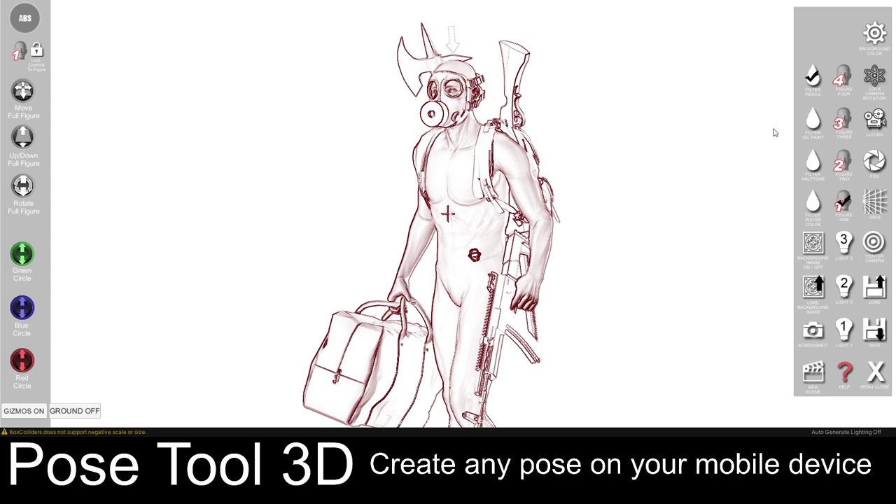
Switch from the pencil filter to the oil paint filter and examine the figure close up from the front.
{"action": "left_click", "coordinate": [813, 123]}
{"action": "left_click", "coordinate": [810, 126]}
{"action": "mouse_move", "coordinate": [616, 133]}
{"action": "left_mouse_down"}
{"action": "mouse_move", "coordinate": [586, 133]}
{"action": "mouse_move", "coordinate": [597, 201]}
{"action": "left_mouse_up"}
{"action": "scroll", "coordinate": [598, 203], "scroll_direction": "up", "scroll_amount": 2}
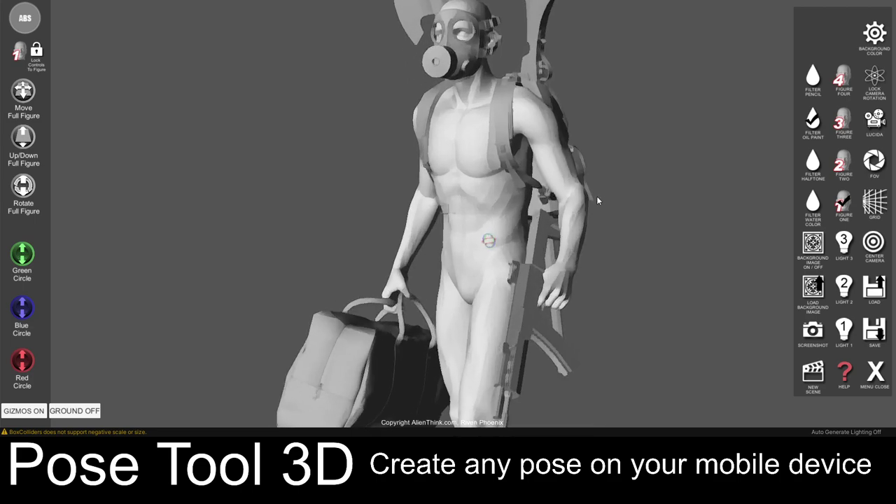
{"action": "scroll", "coordinate": [598, 201], "scroll_direction": "up", "scroll_amount": 3}
{"action": "middle_click_drag", "start_coordinate": [603, 110], "coordinate": [586, 183]}
{"action": "left_click_drag", "start_coordinate": [554, 174], "coordinate": [776, 271]}
Turn on the Life Color draw mode to examine the figure under the oil paint filter, and turn it off again.
{"action": "left_click", "coordinate": [874, 375]}
{"action": "left_click", "coordinate": [844, 371]}
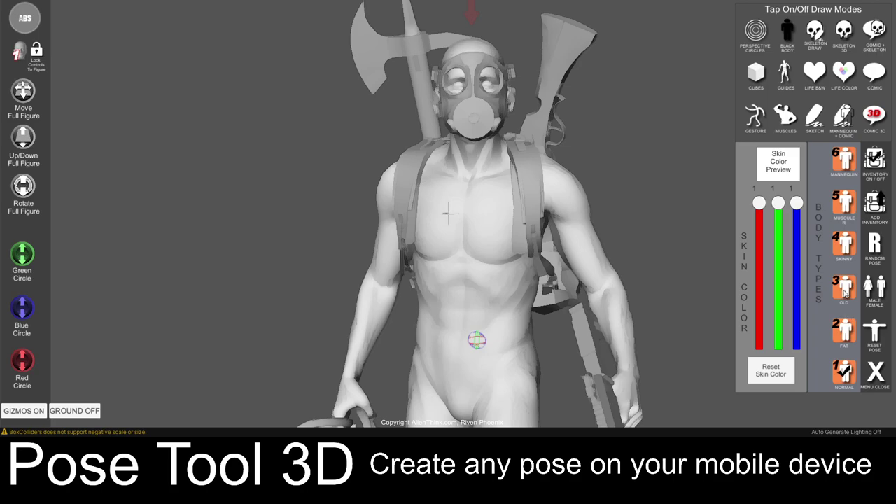
{"action": "left_click", "coordinate": [844, 72]}
{"action": "left_click_drag", "start_coordinate": [680, 135], "coordinate": [550, 155]}
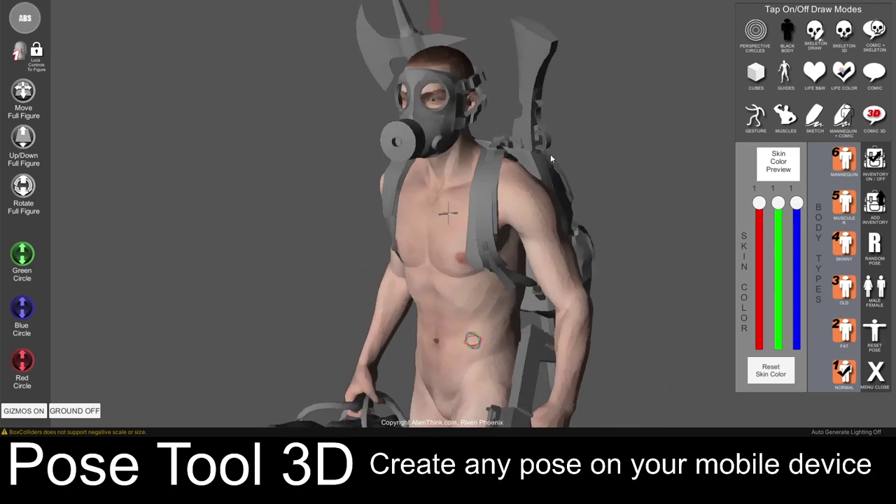
{"action": "middle_click_drag", "start_coordinate": [580, 182], "coordinate": [598, 162]}
{"action": "scroll", "coordinate": [609, 177], "scroll_direction": "down", "scroll_amount": 2}
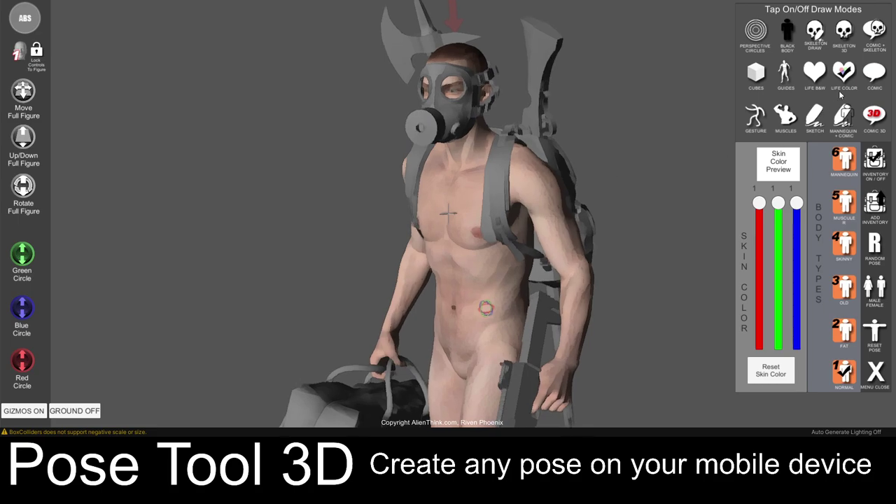
{"action": "left_click", "coordinate": [845, 74]}
Switch the scene's filter from oil paint to halftone.
{"action": "left_click", "coordinate": [876, 372]}
{"action": "left_click", "coordinate": [868, 371]}
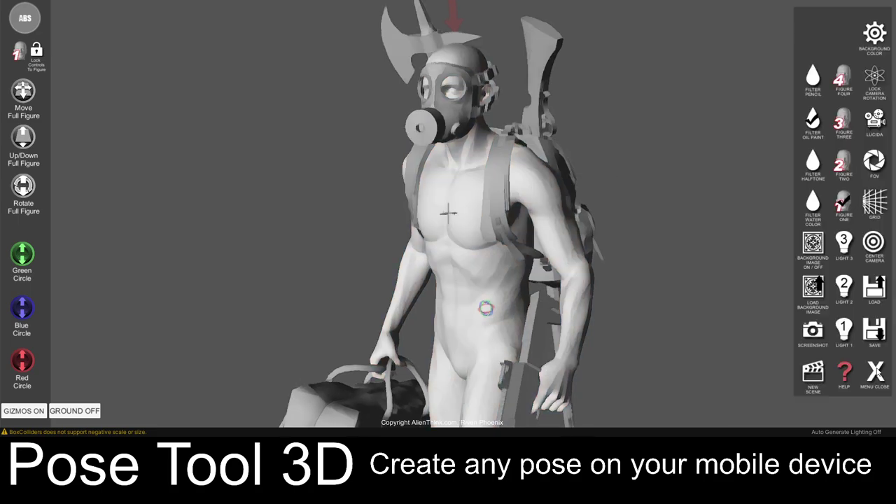
{"action": "left_click", "coordinate": [814, 162]}
Turn on the Life B&W draw mode to view the figure under the halftone filter, and turn it off again.
{"action": "left_click", "coordinate": [877, 372]}
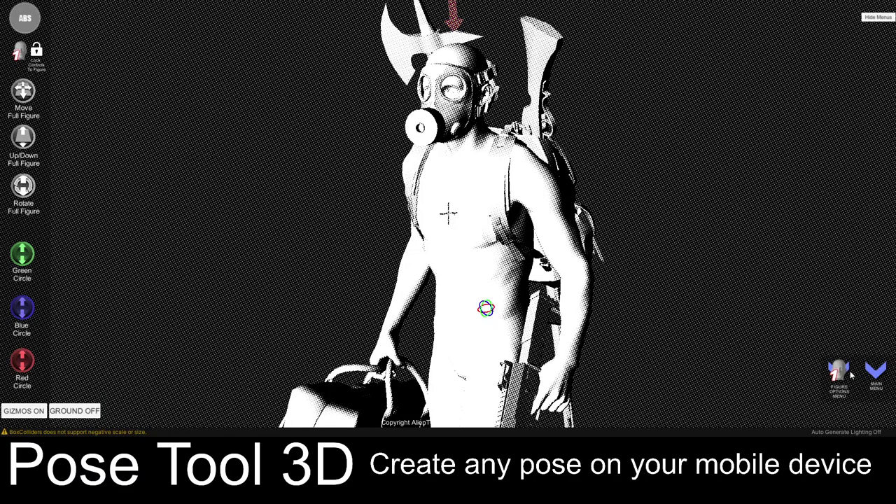
{"action": "left_click", "coordinate": [841, 371]}
{"action": "left_click", "coordinate": [815, 78]}
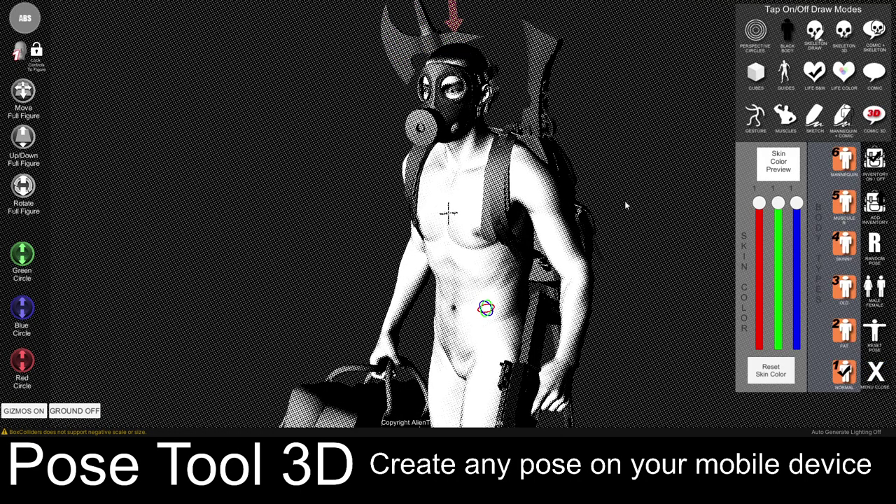
{"action": "middle_click_drag", "start_coordinate": [626, 204], "coordinate": [613, 175]}
{"action": "scroll", "coordinate": [605, 189], "scroll_direction": "down", "scroll_amount": 5}
{"action": "middle_click_drag", "start_coordinate": [556, 228], "coordinate": [544, 172]}
{"action": "left_click_drag", "start_coordinate": [545, 173], "coordinate": [666, 177]}
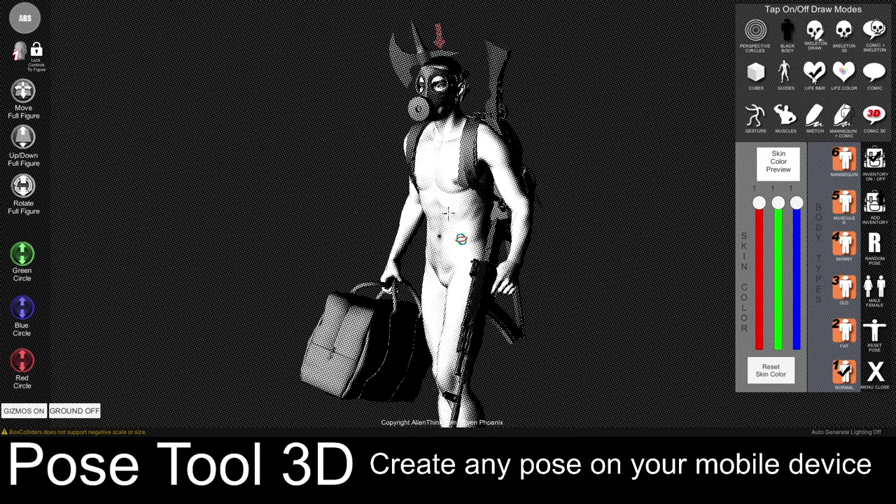
{"action": "left_click", "coordinate": [812, 72]}
Turn off the halftone filter, apply the water color filter and view the figure from another angle.
{"action": "left_click", "coordinate": [882, 375]}
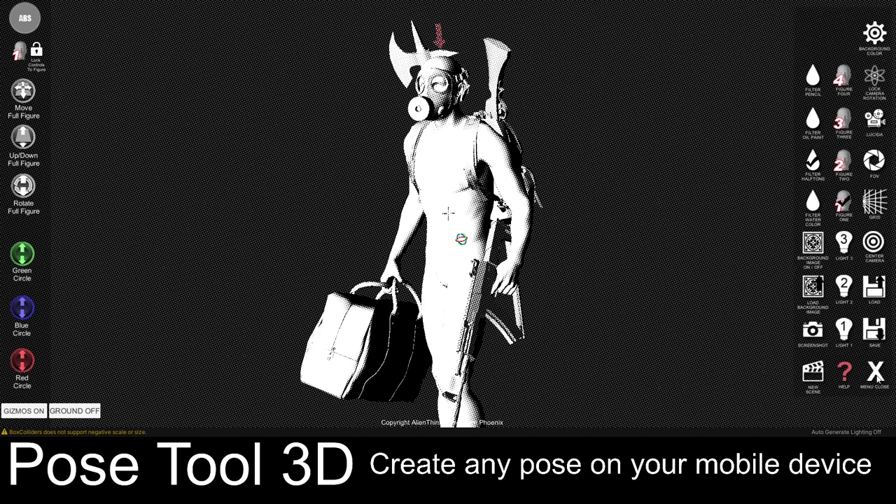
{"action": "left_click", "coordinate": [809, 168]}
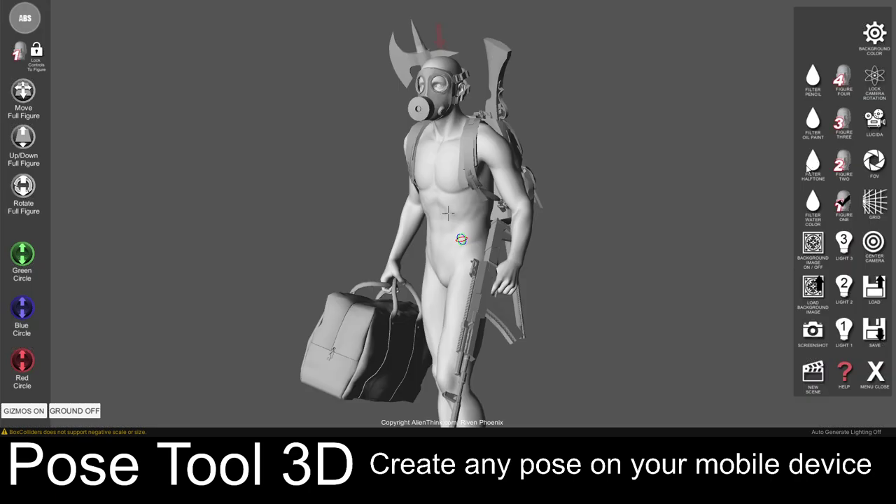
{"action": "left_click", "coordinate": [816, 207]}
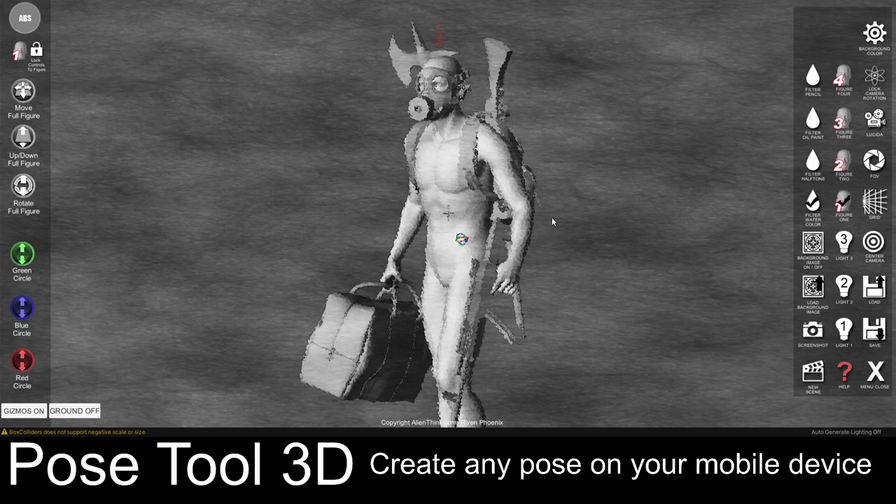
{"action": "left_click_drag", "start_coordinate": [555, 220], "coordinate": [672, 207]}
Turn on the Life Color draw mode for the figure and bring its whole body into view.
{"action": "left_click", "coordinate": [875, 372]}
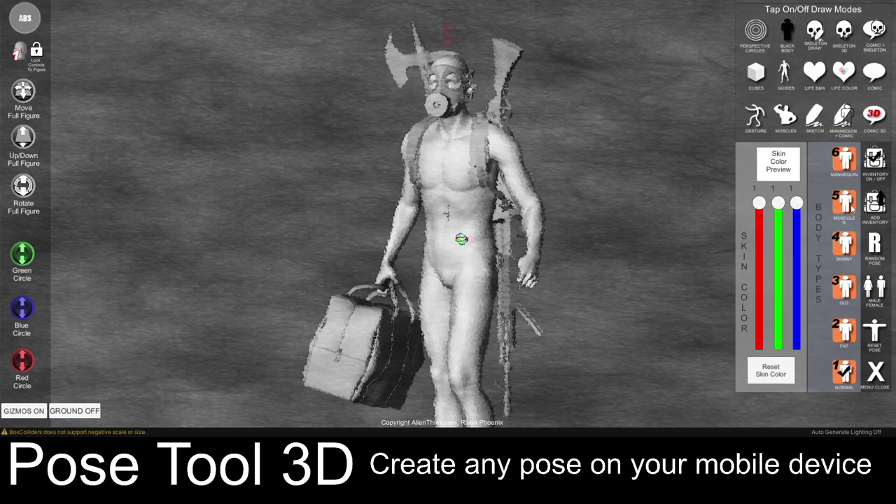
{"action": "left_click", "coordinate": [844, 77]}
{"action": "left_click_drag", "start_coordinate": [330, 176], "coordinate": [624, 267]}
{"action": "left_click_drag", "start_coordinate": [502, 281], "coordinate": [685, 240]}
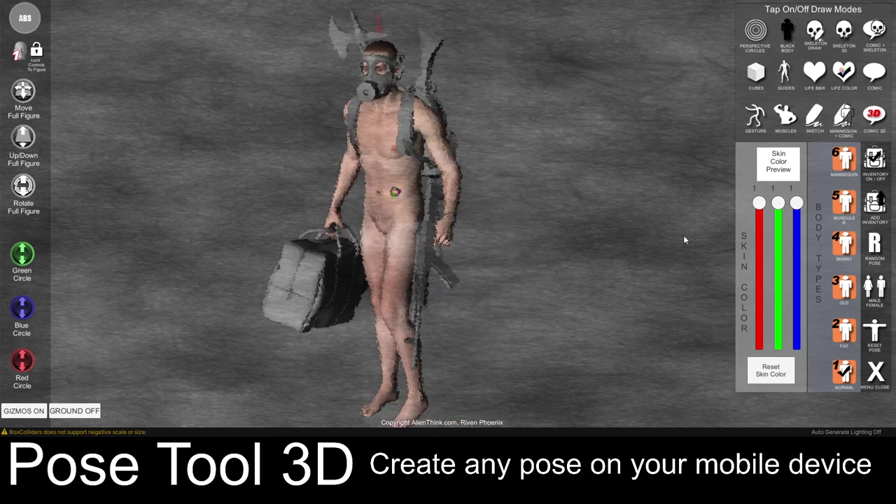
Turn off the water color filter and center the figure in the view.
{"action": "left_click", "coordinate": [877, 372]}
{"action": "left_click", "coordinate": [816, 206]}
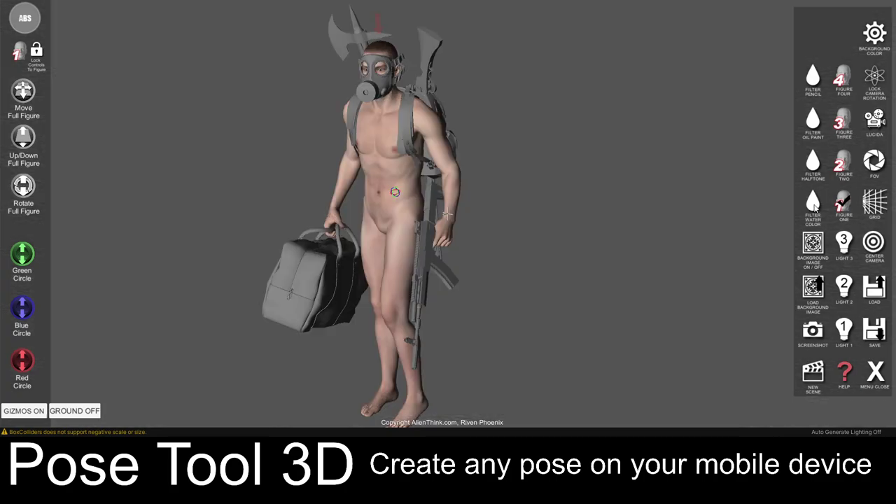
{"action": "left_click_drag", "start_coordinate": [494, 206], "coordinate": [566, 206]}
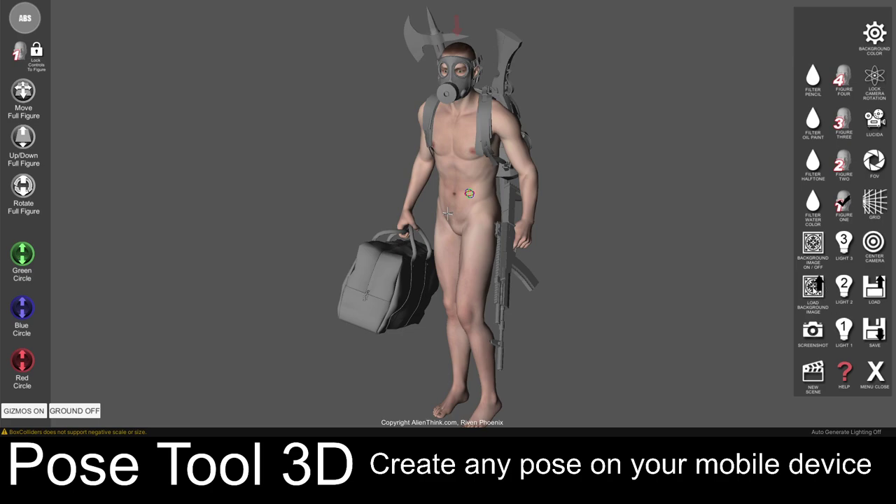
Show the perspective grid, toggle its Z, Y and X lines off and back on, and hide the grid.
{"action": "left_click", "coordinate": [875, 202]}
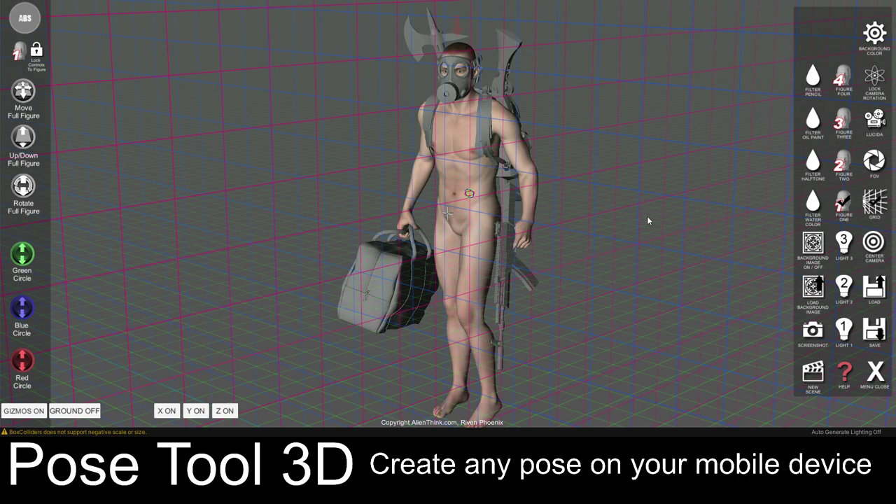
{"action": "left_click", "coordinate": [225, 411]}
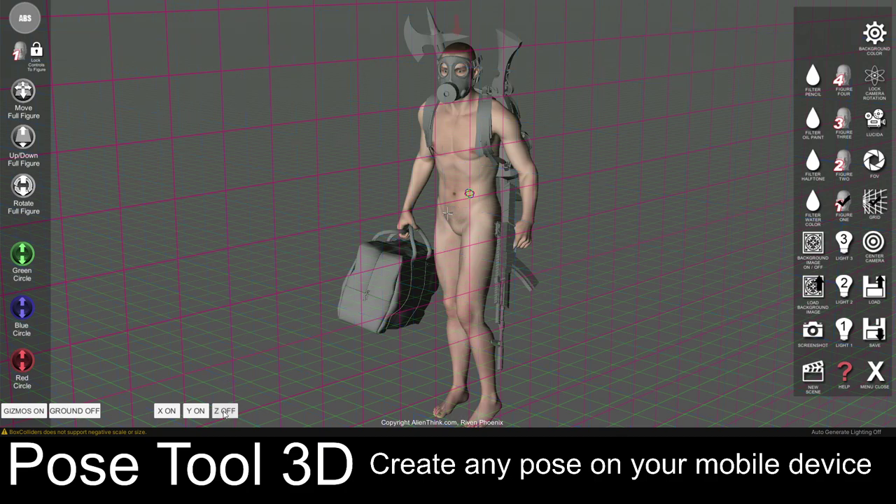
{"action": "left_click", "coordinate": [195, 411]}
{"action": "left_click", "coordinate": [168, 410]}
{"action": "left_click", "coordinate": [168, 411]}
{"action": "left_click", "coordinate": [195, 410]}
{"action": "left_click", "coordinate": [225, 410]}
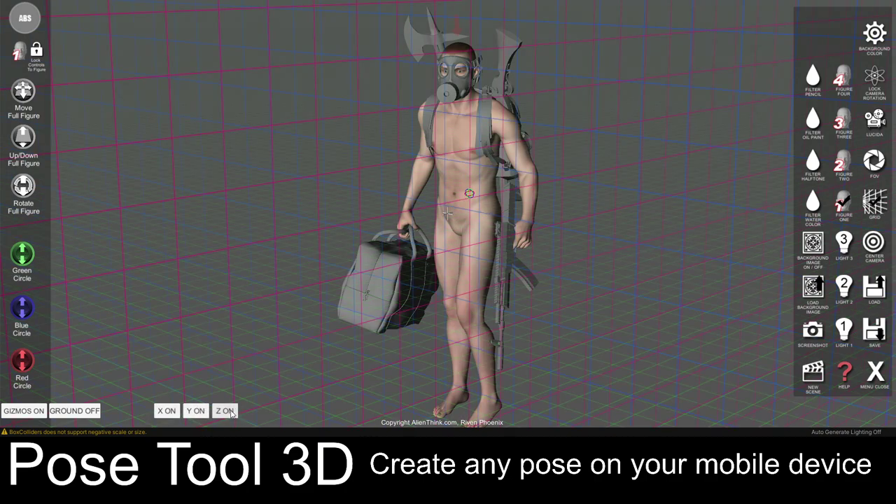
{"action": "left_click", "coordinate": [875, 202]}
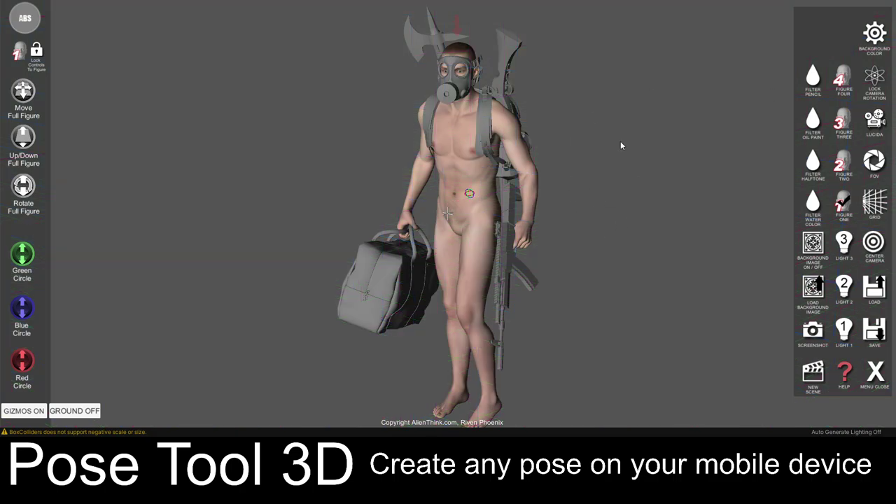
Widen the camera's field of view and examine the figure's perspective up close from several angles.
{"action": "middle_click_drag", "start_coordinate": [562, 195], "coordinate": [596, 204]}
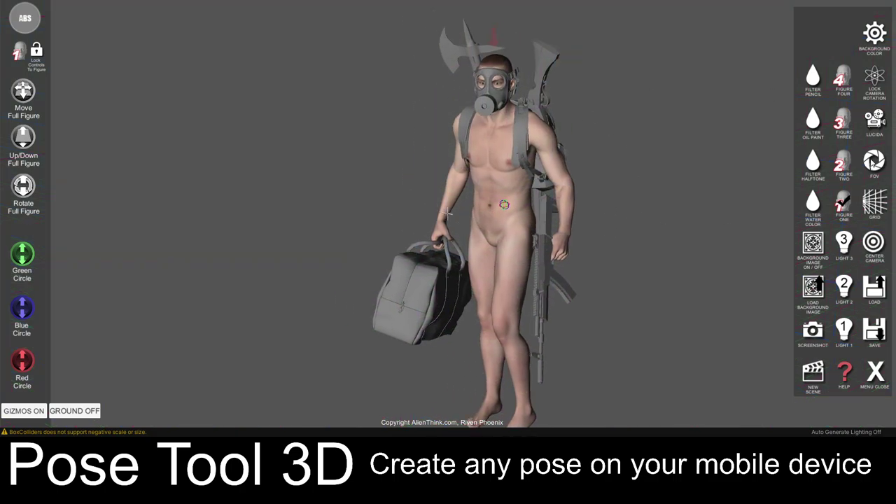
{"action": "left_click", "coordinate": [875, 161]}
{"action": "left_click_drag", "start_coordinate": [12, 381], "coordinate": [12, 323]}
{"action": "left_click", "coordinate": [876, 372]}
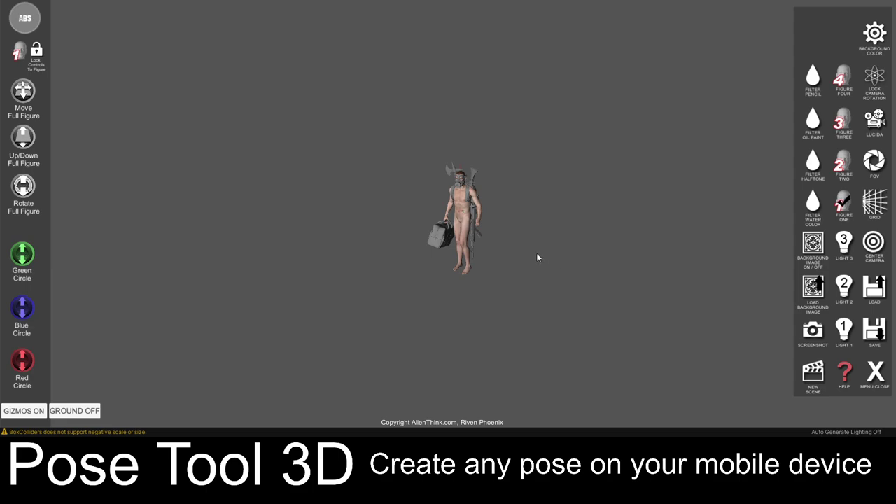
{"action": "scroll", "coordinate": [518, 263], "scroll_direction": "up", "scroll_amount": 2}
{"action": "scroll", "coordinate": [510, 277], "scroll_direction": "up", "scroll_amount": 5}
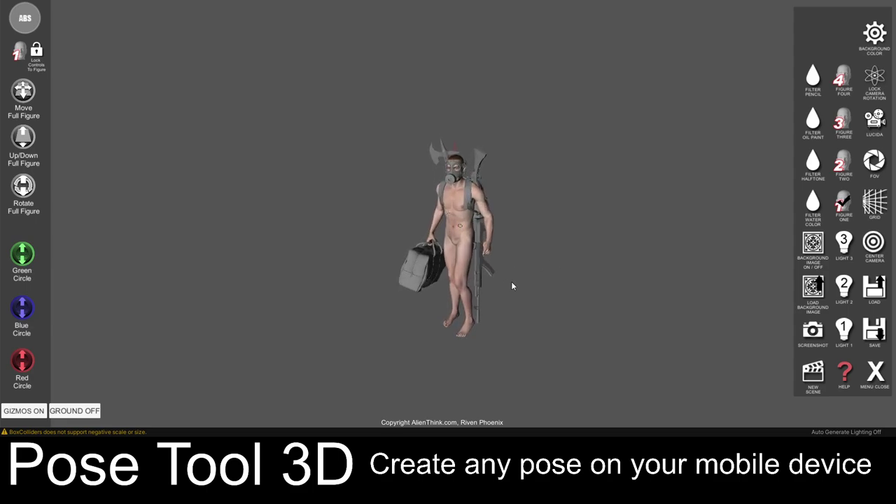
{"action": "left_click_drag", "start_coordinate": [591, 274], "coordinate": [606, 264]}
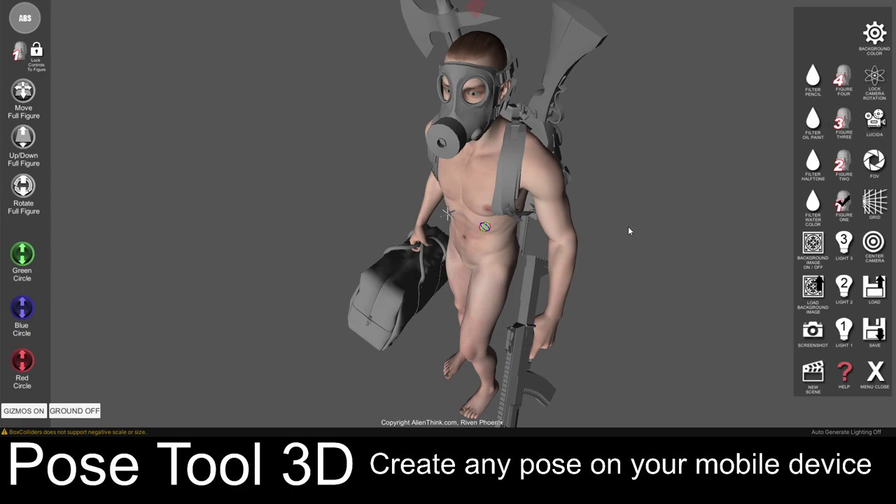
{"action": "left_click_drag", "start_coordinate": [597, 298], "coordinate": [652, 186]}
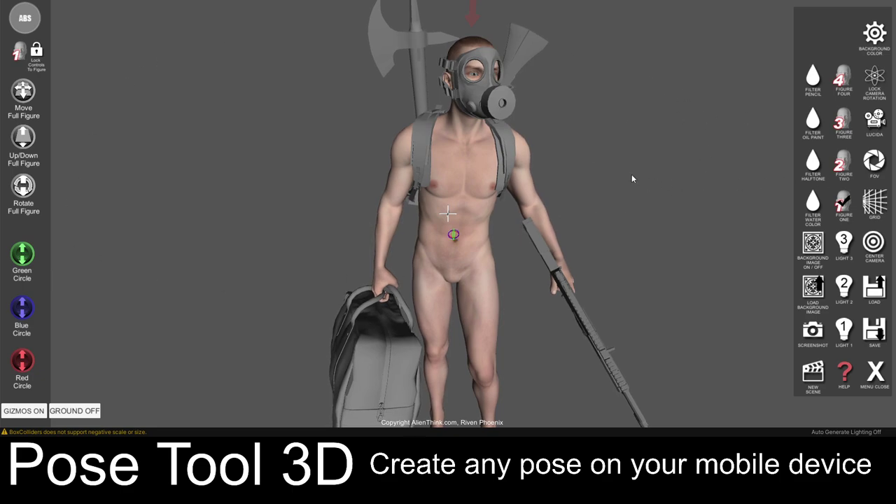
{"action": "left_click_drag", "start_coordinate": [649, 201], "coordinate": [386, 188]}
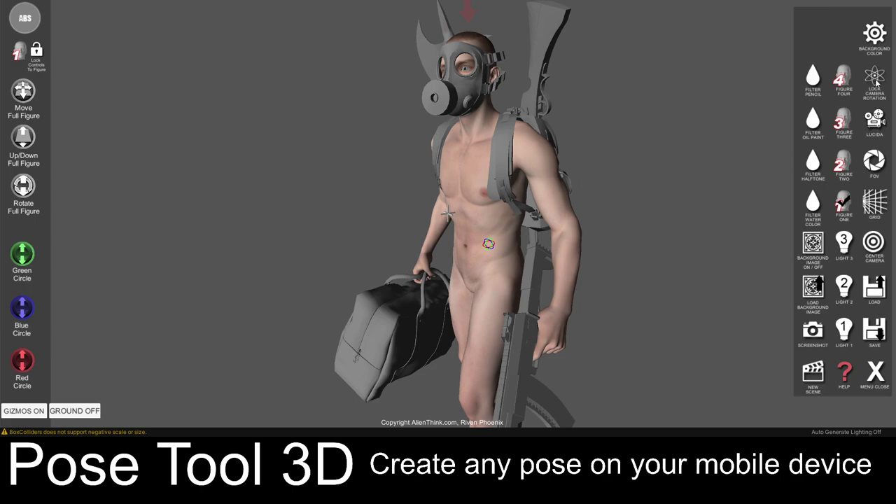
Open the background color settings.
{"action": "left_click", "coordinate": [875, 35]}
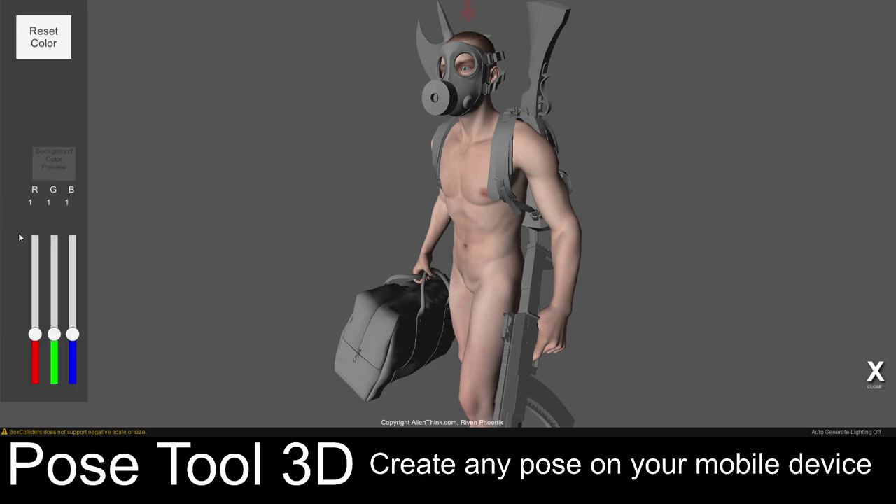